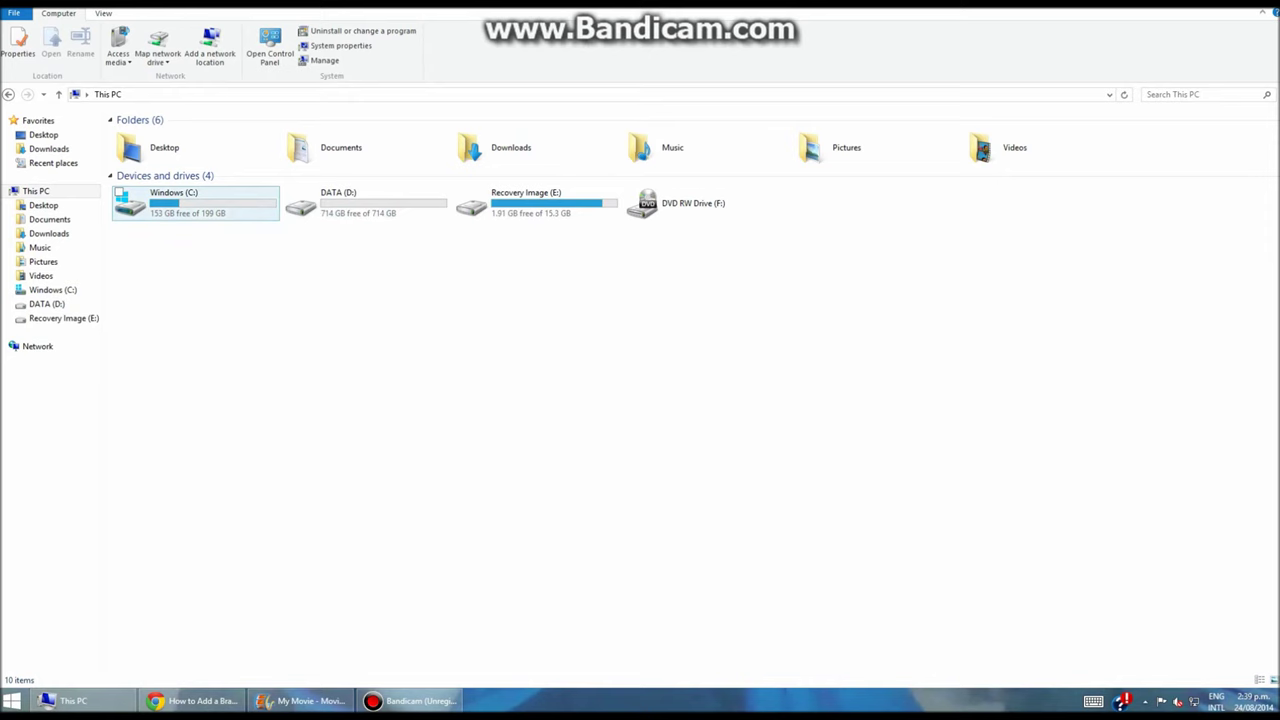
Browse C: > Program Files (x86) > Movie Maker 2.6 and launch MOVIEMK.exe
double_click(195, 214)
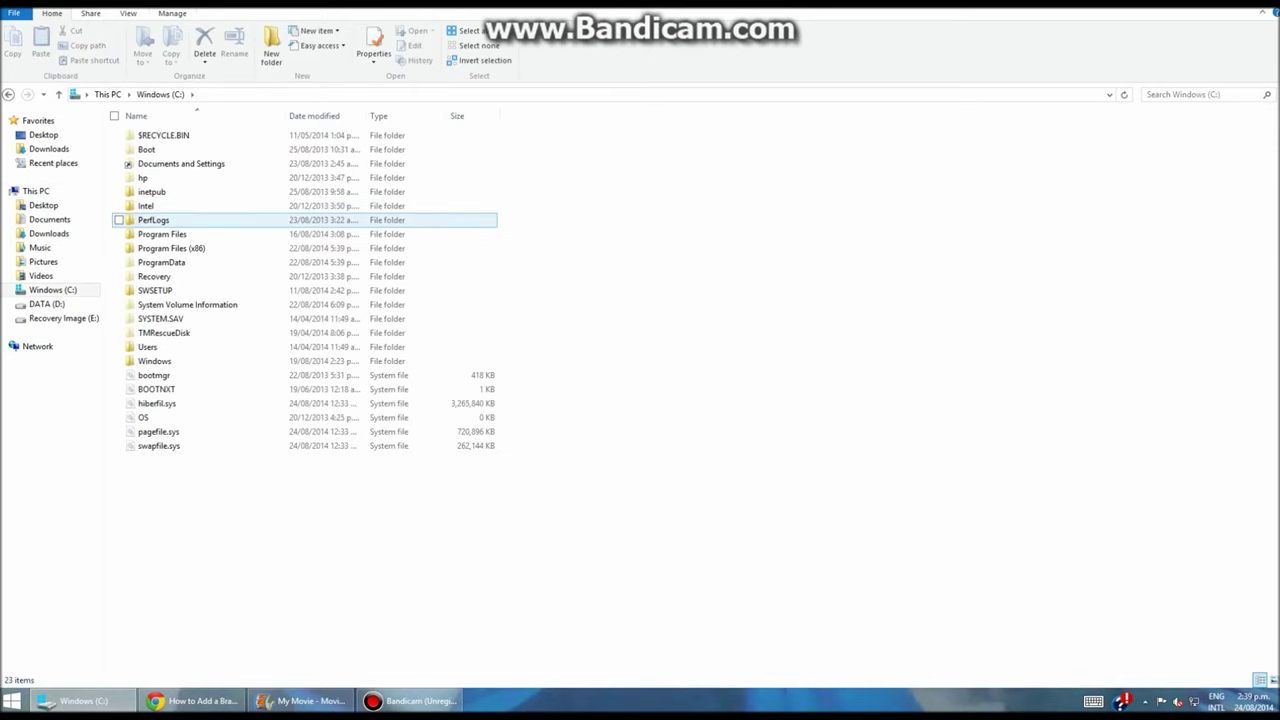
click(171, 248)
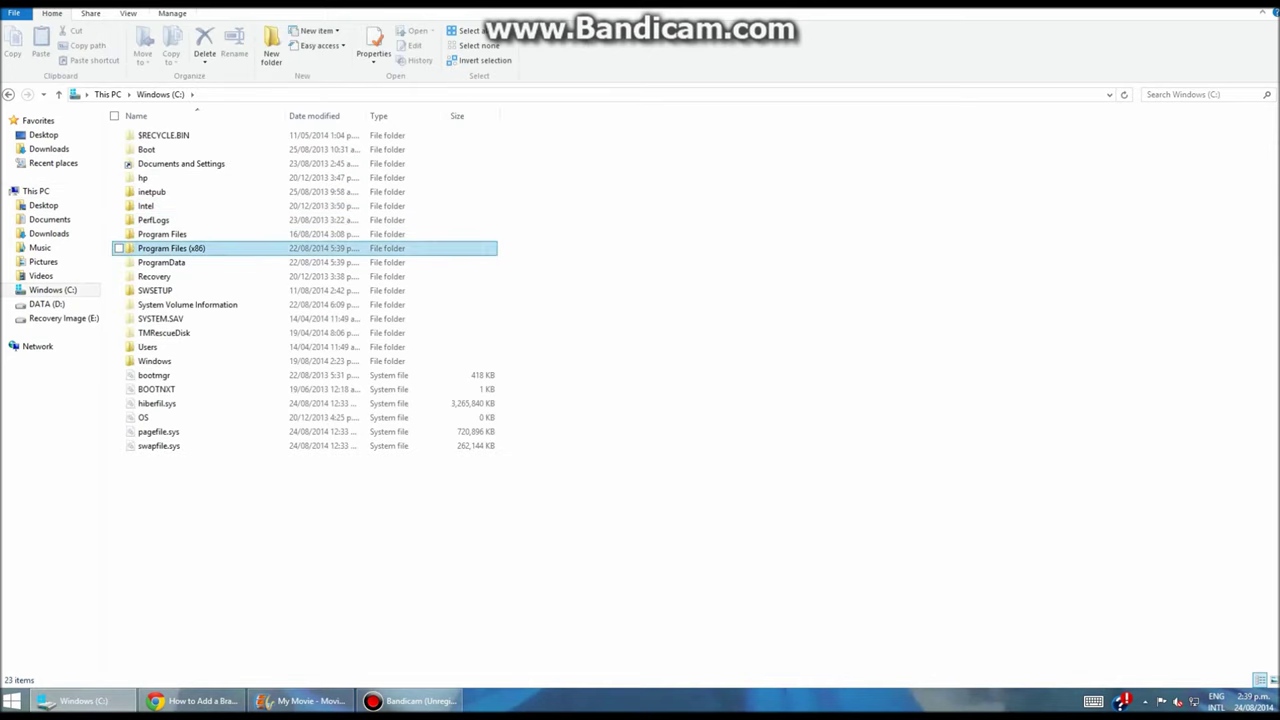
double_click(171, 248)
click(167, 375)
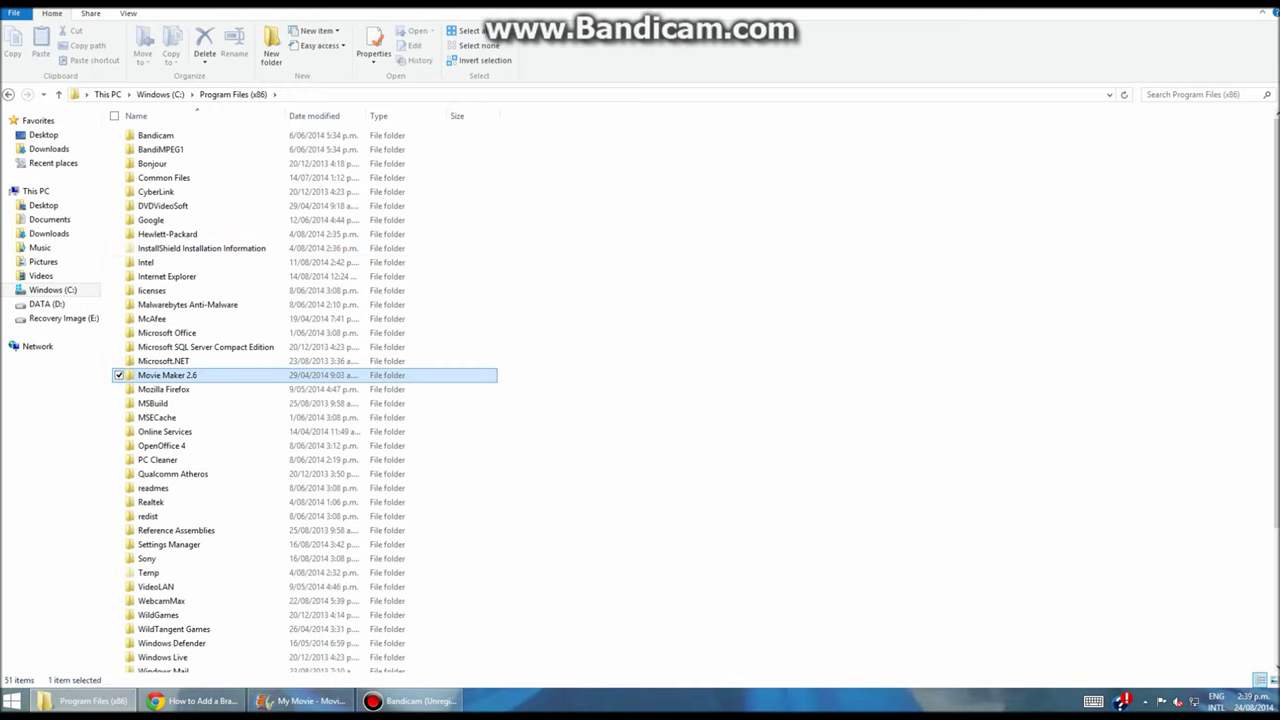
double_click(167, 375)
click(162, 149)
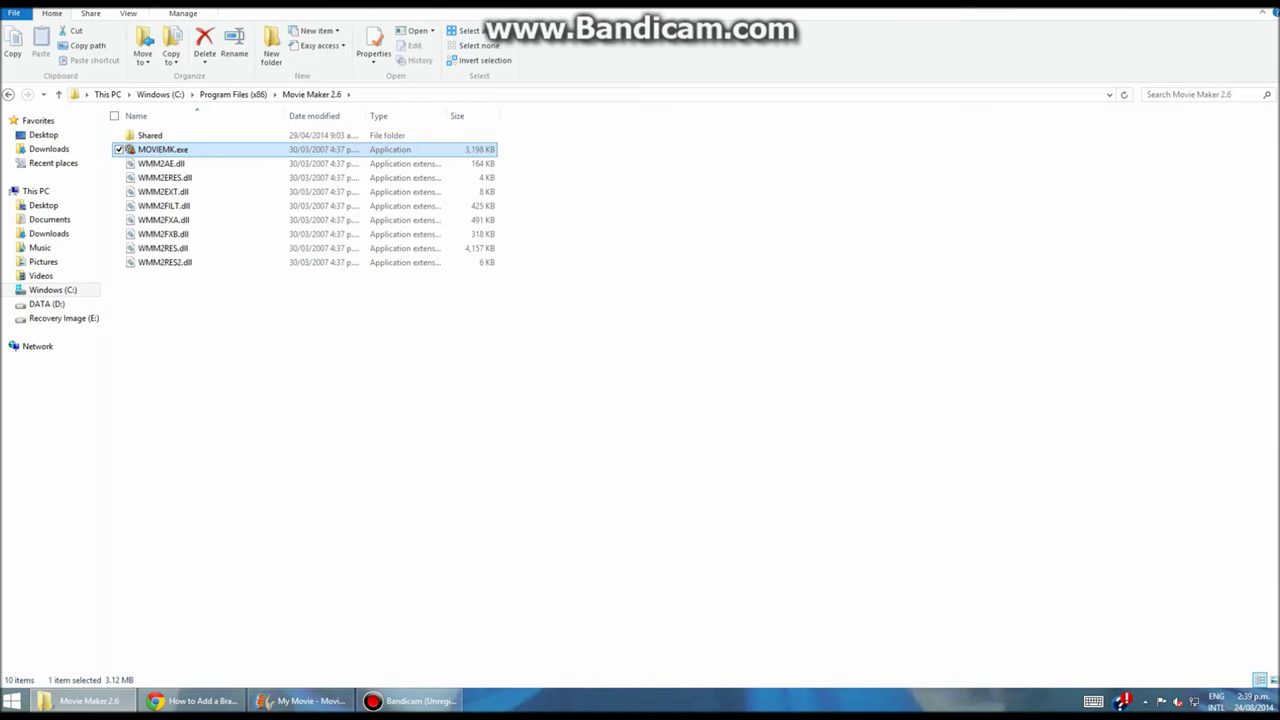
double_click(162, 149)
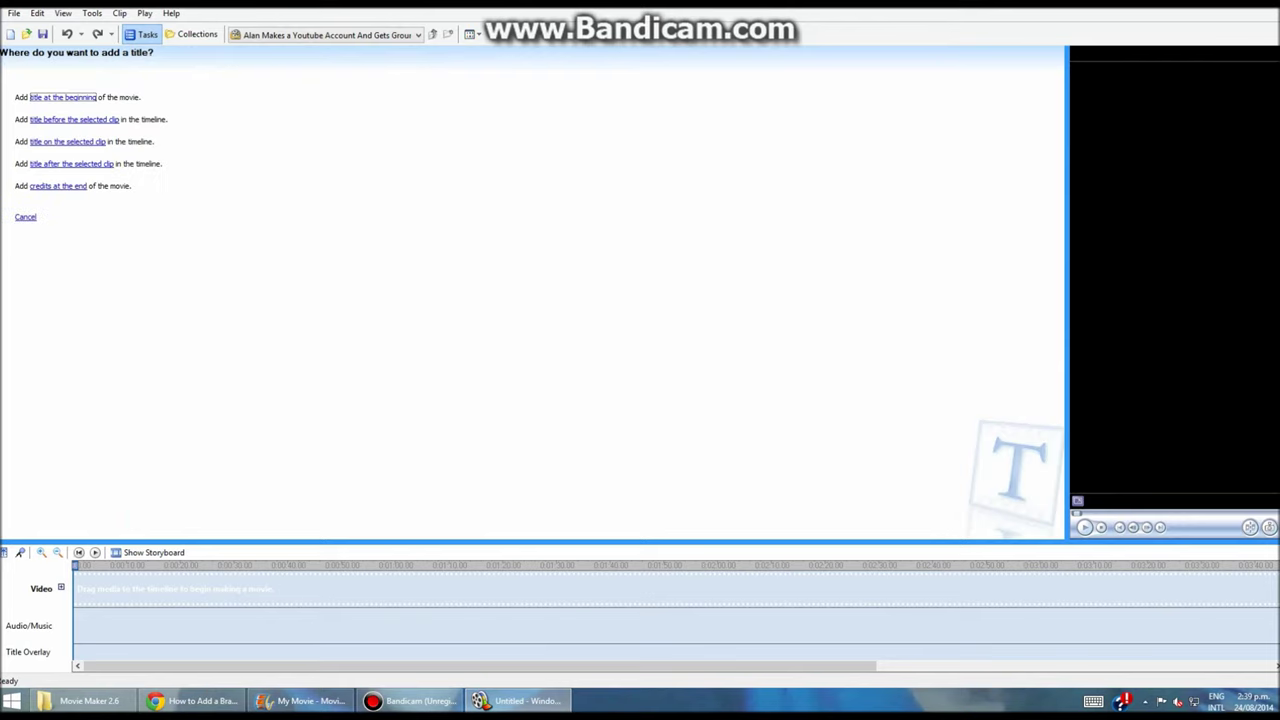
Cancel the title wizard without adding a title
key(Return)
key(Return)
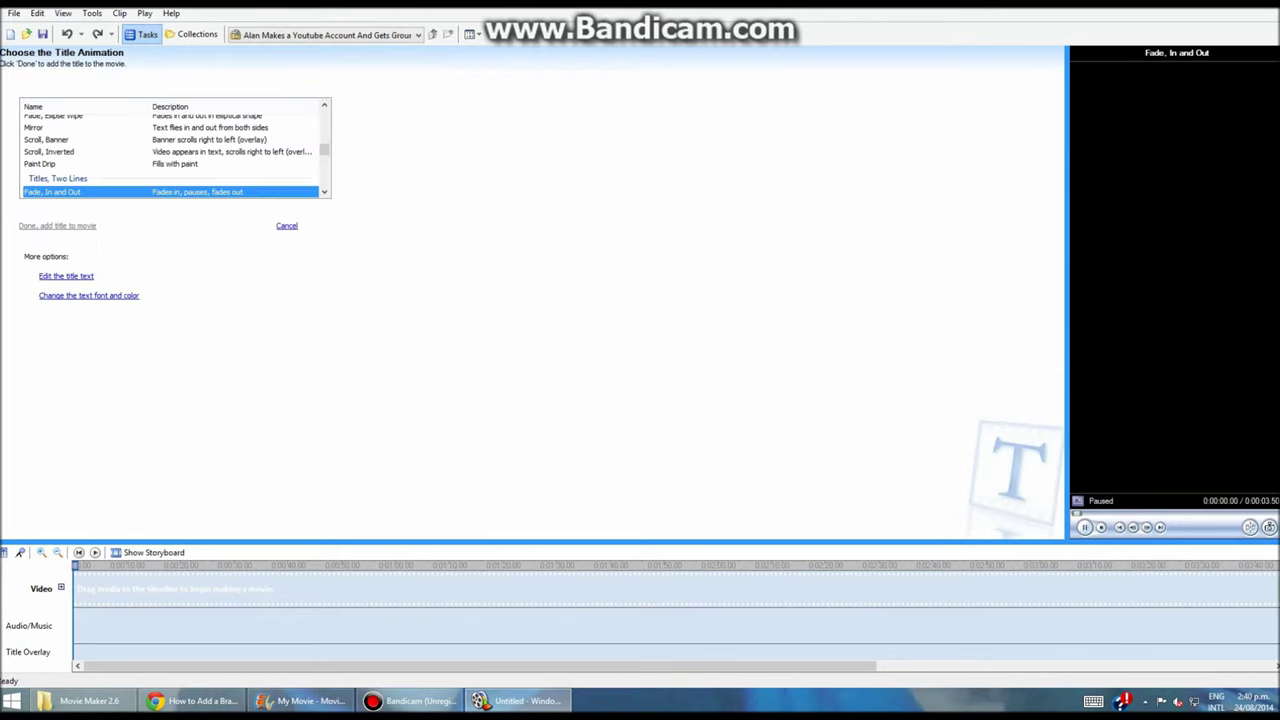
key(Up)
key(Up)
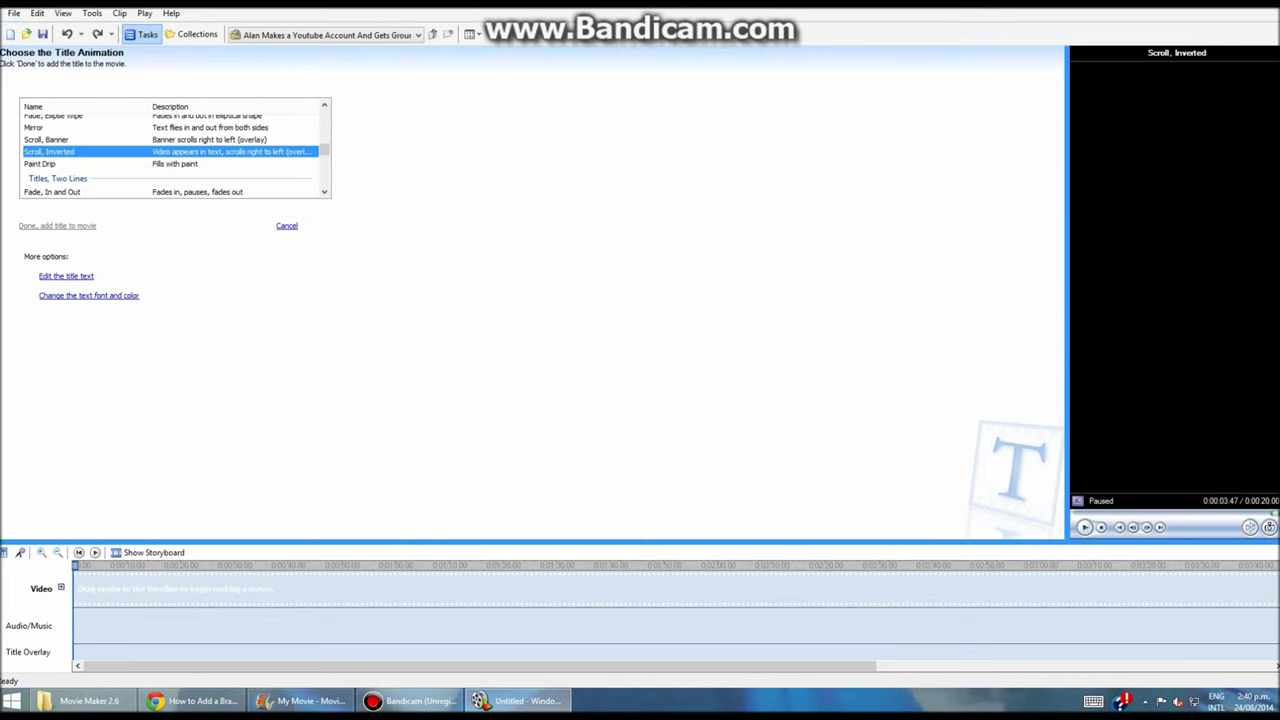
key(Tab)
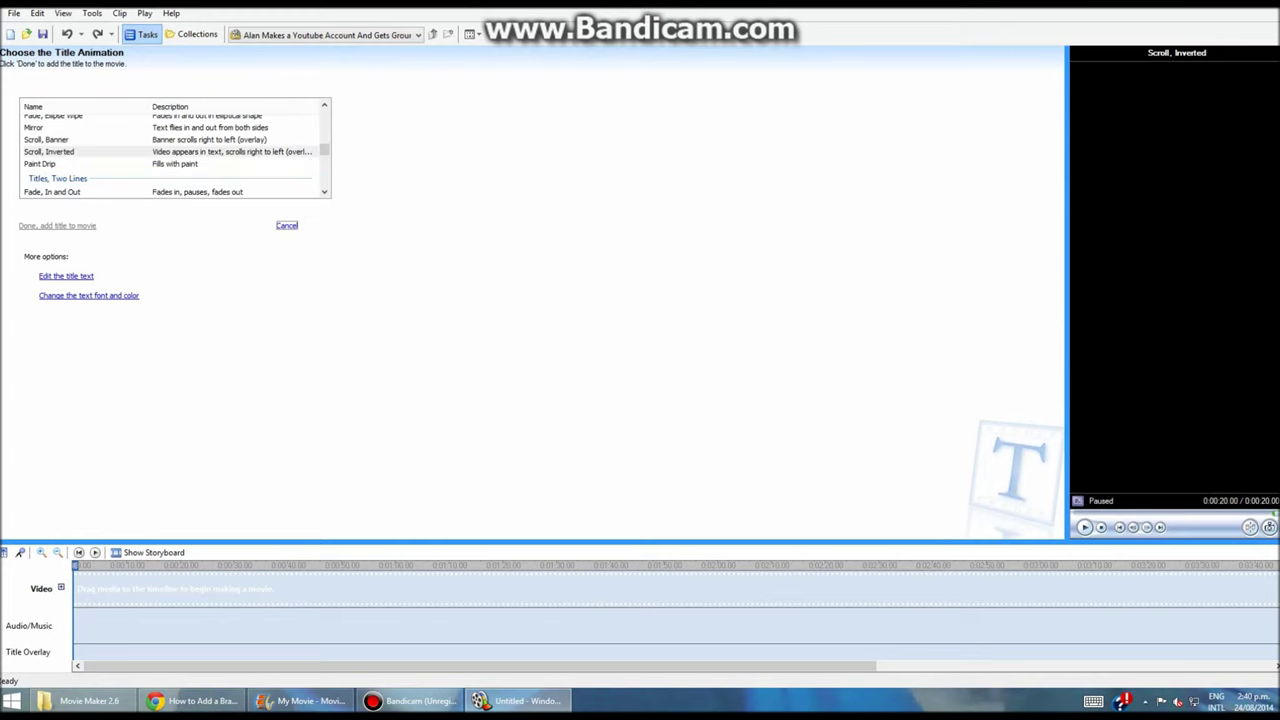
key(Return)
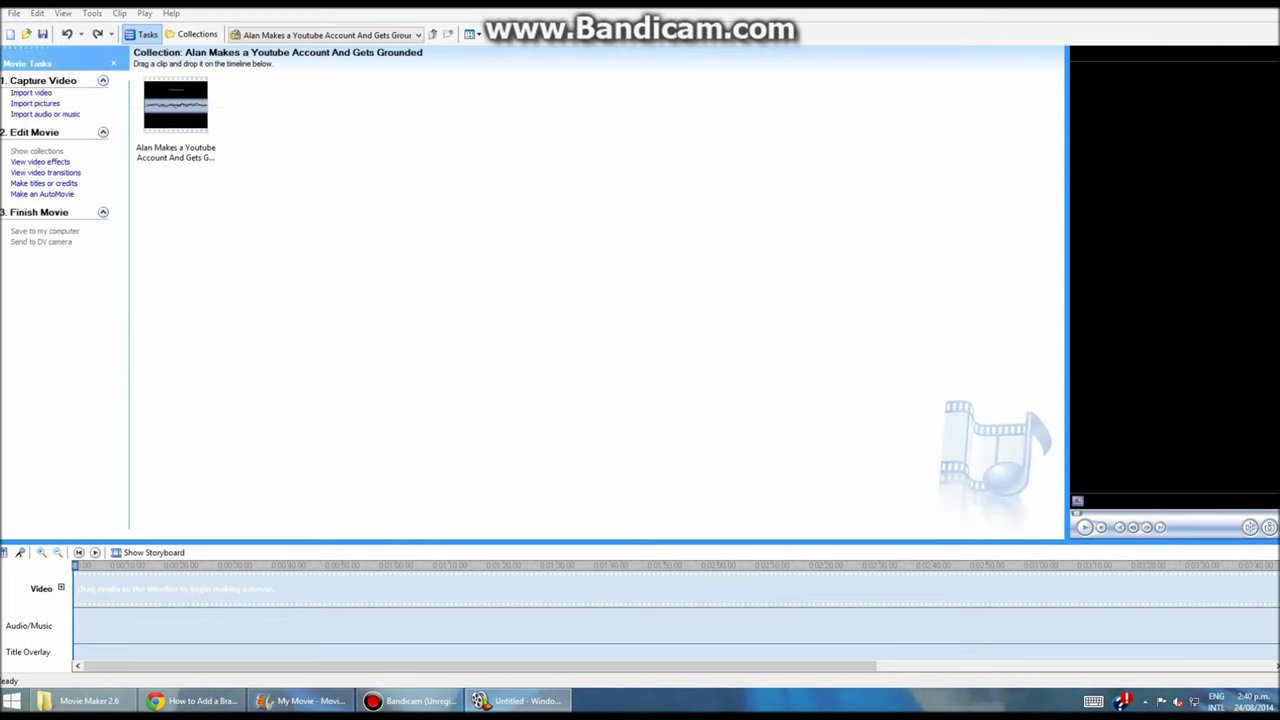
Import chicken.gif, place it on the video track and trim it to 2.4 seconds
key(ctrl+i)
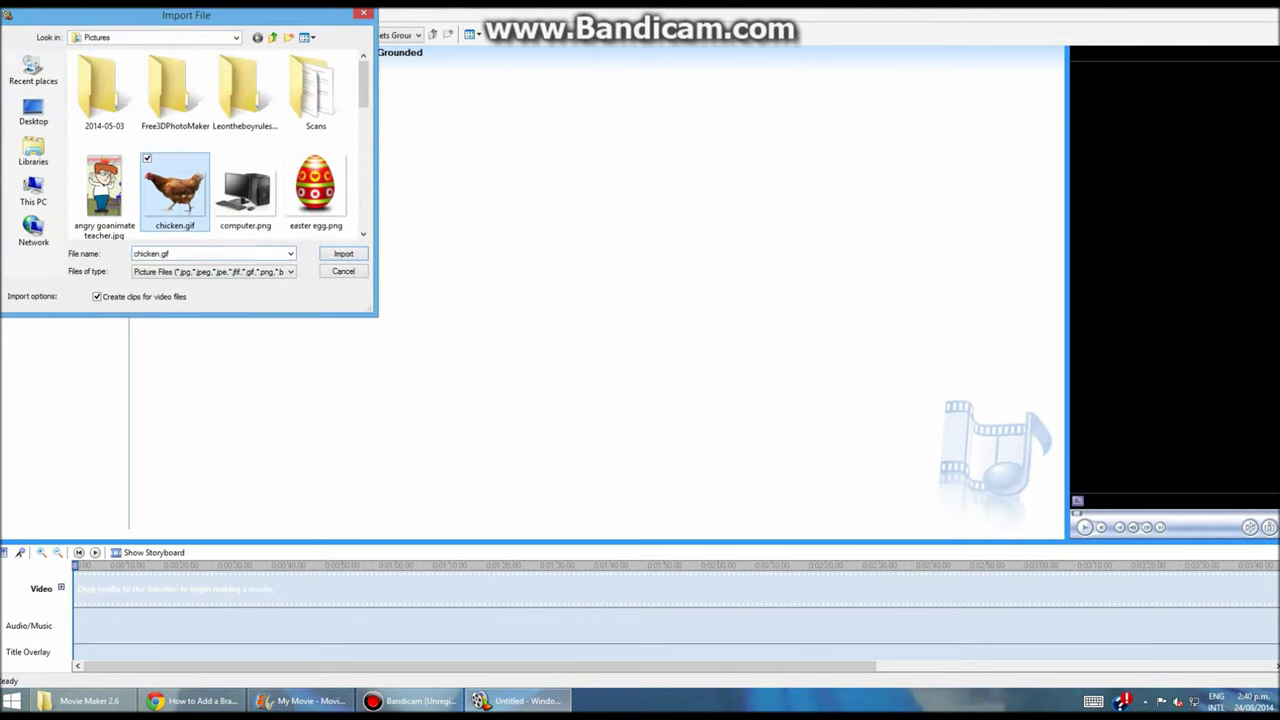
double_click(175, 190)
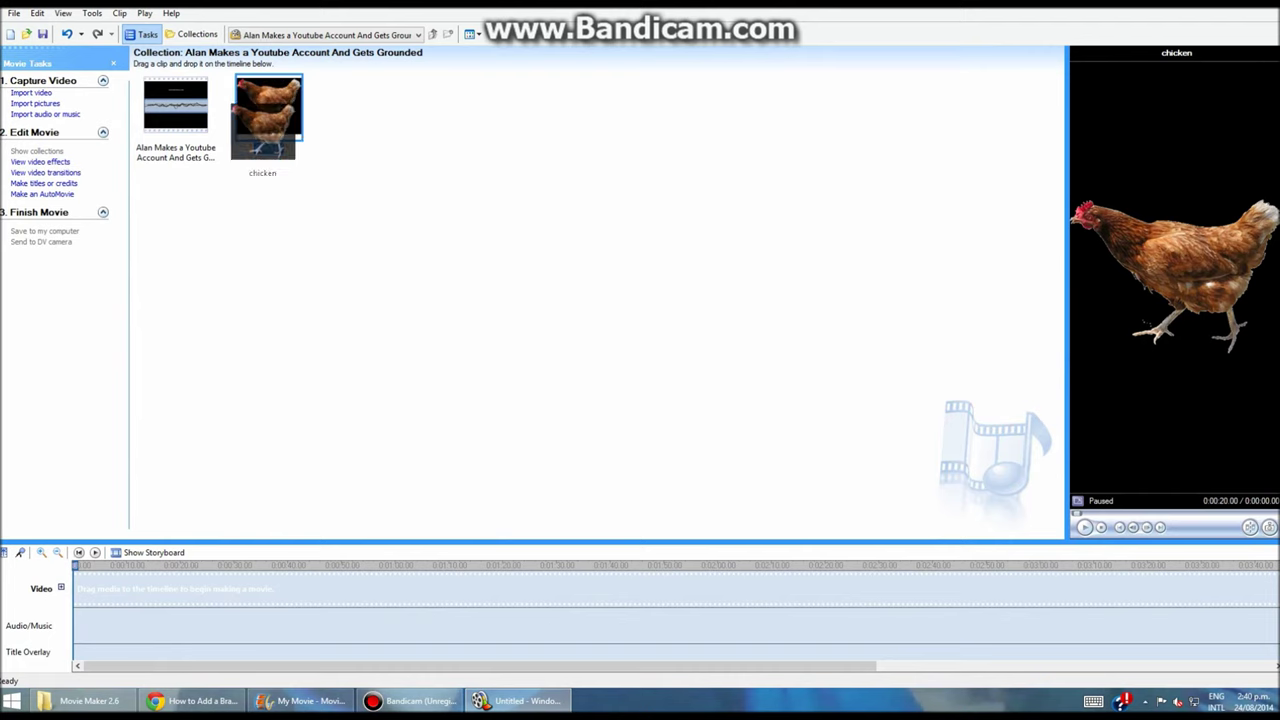
drag(268, 110, 150, 592)
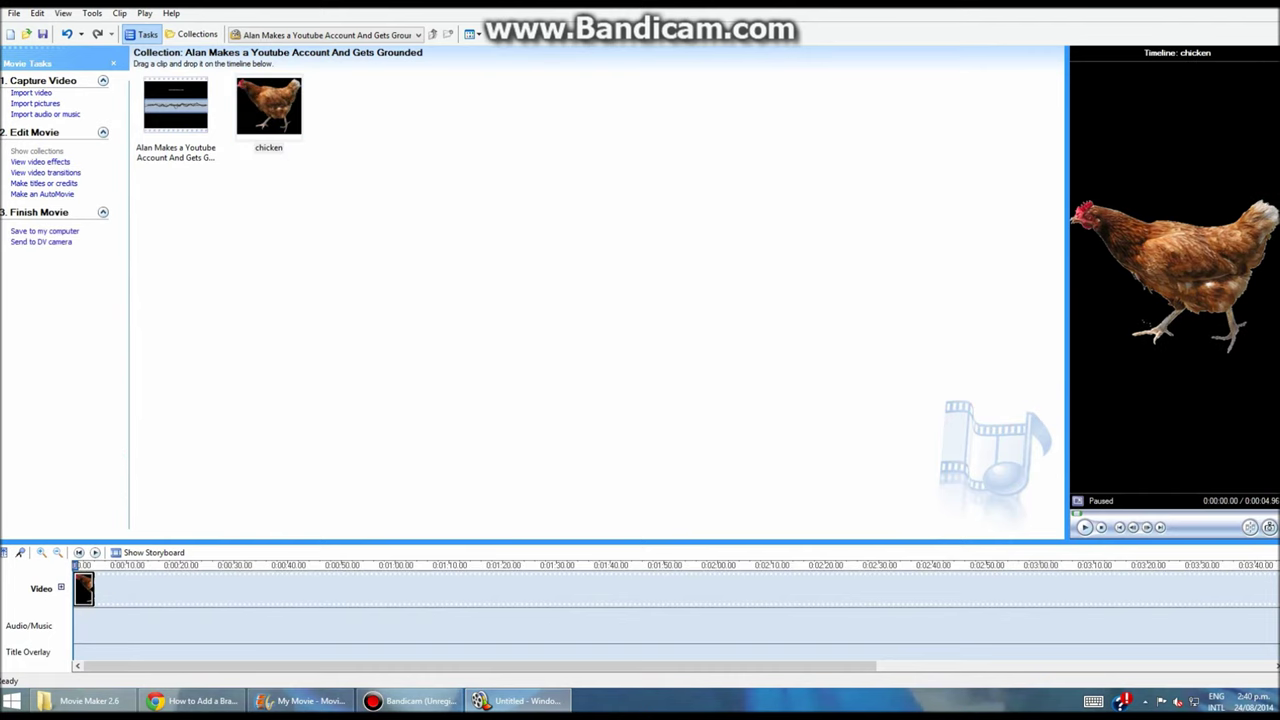
click(88, 597)
drag(90, 592, 86, 592)
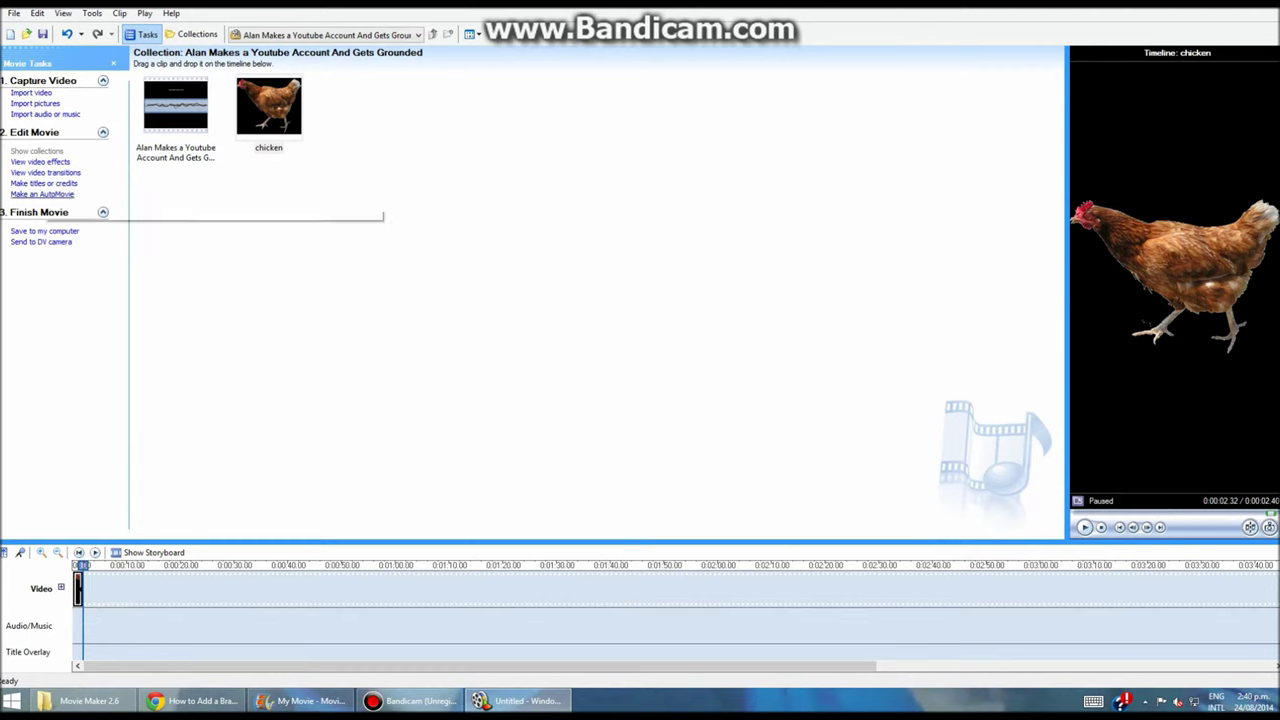
Start a title over the chicken clip and choose the Ticker Tape animation after previewing others
click(44, 183)
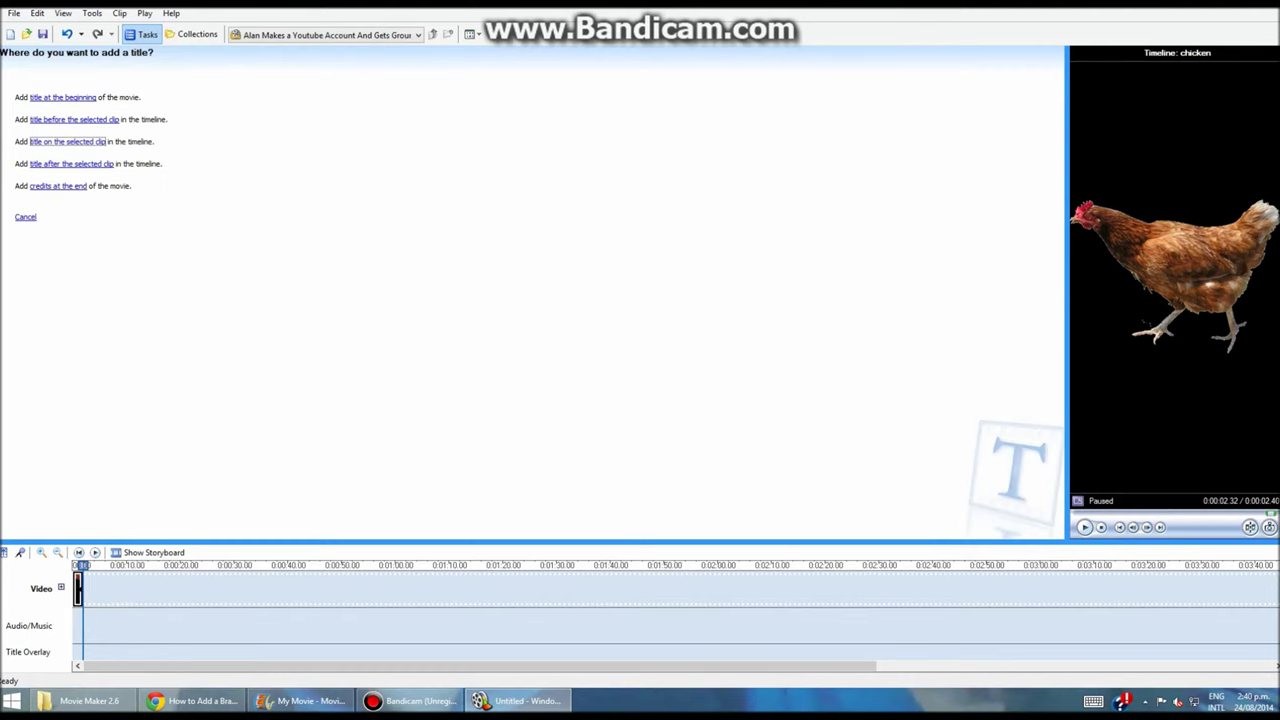
click(67, 141)
click(81, 275)
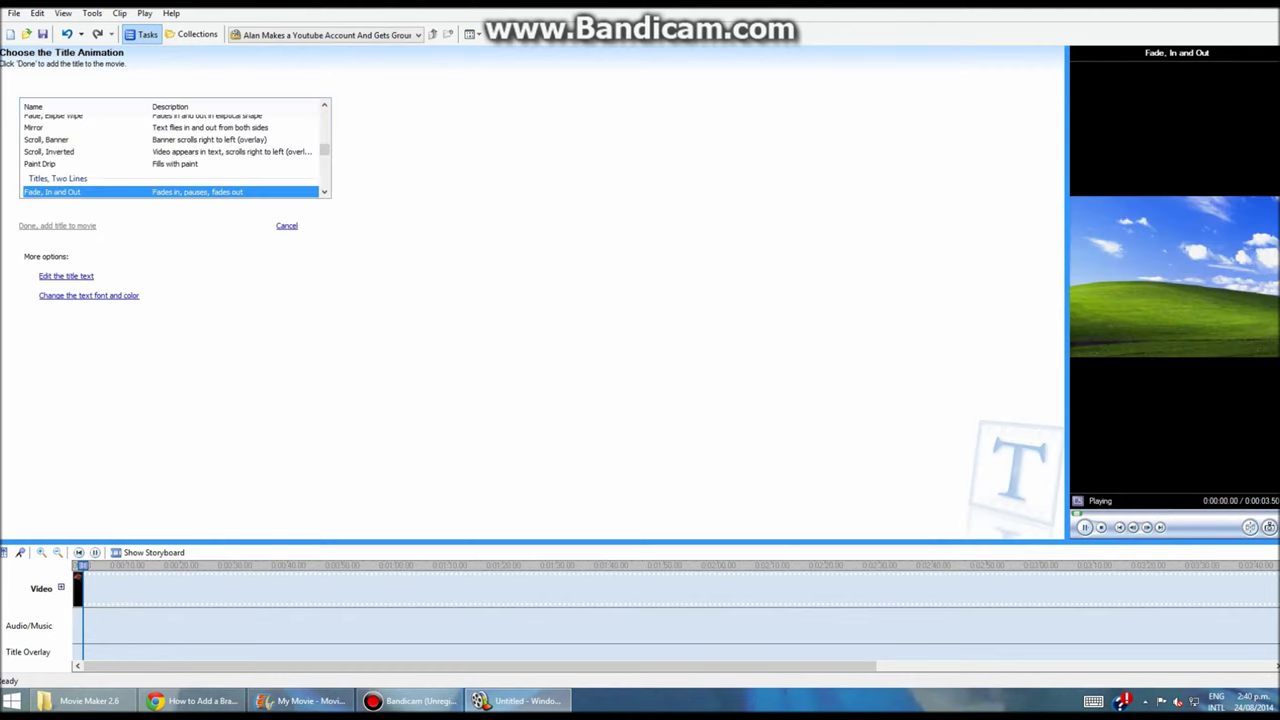
scroll(170, 155, up, 3)
scroll(170, 155, up, 2)
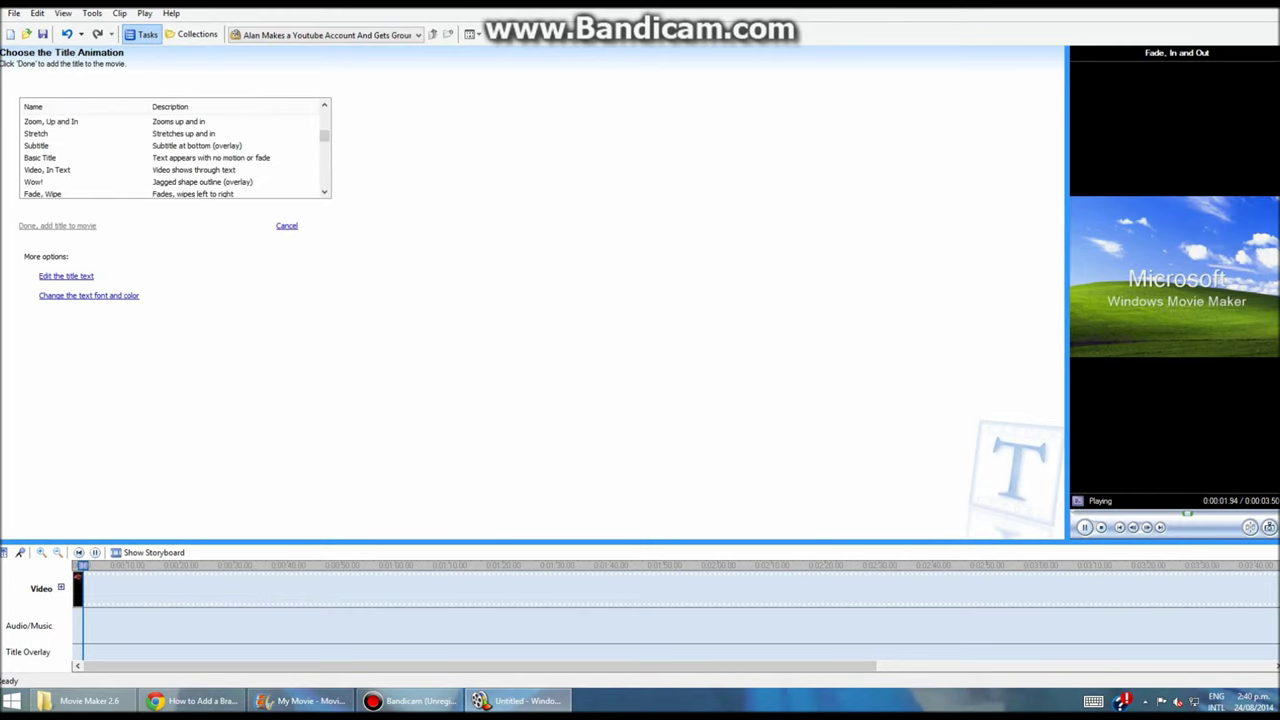
click(40, 157)
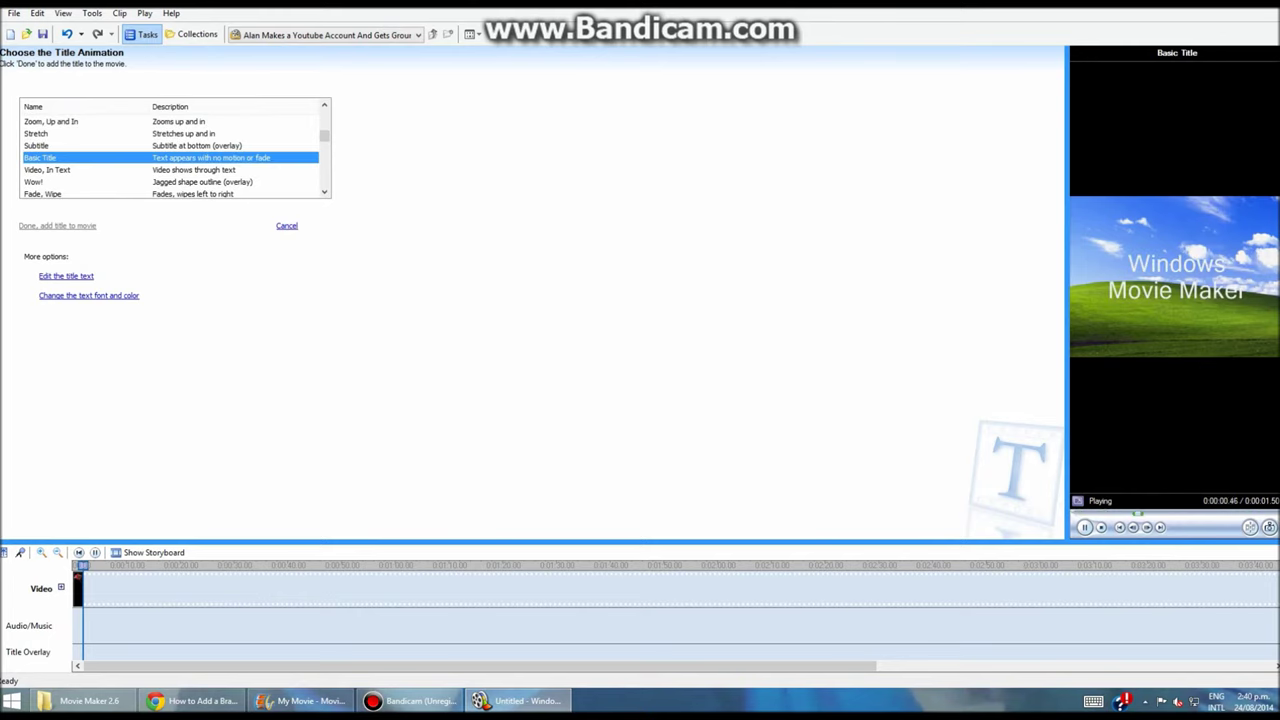
key(Up)
key(Up)
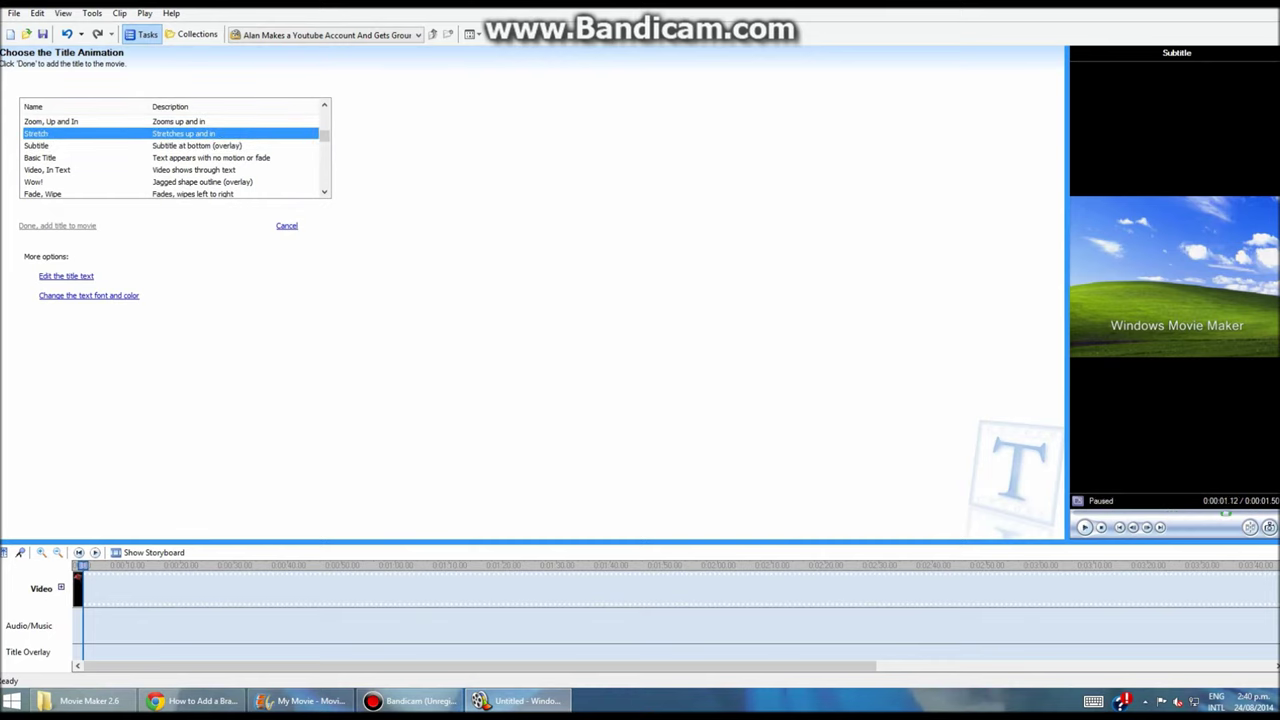
scroll(170, 155, down, 3)
click(48, 151)
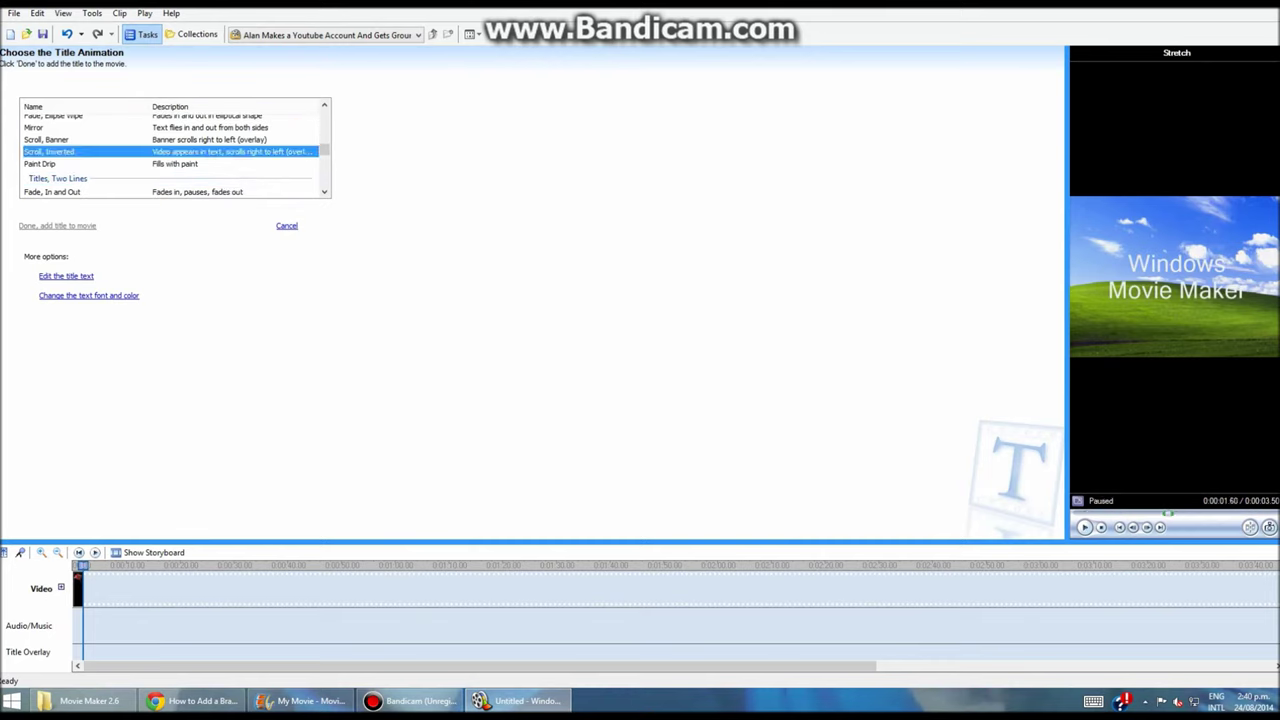
scroll(170, 155, up, 3)
scroll(170, 150, up, 1)
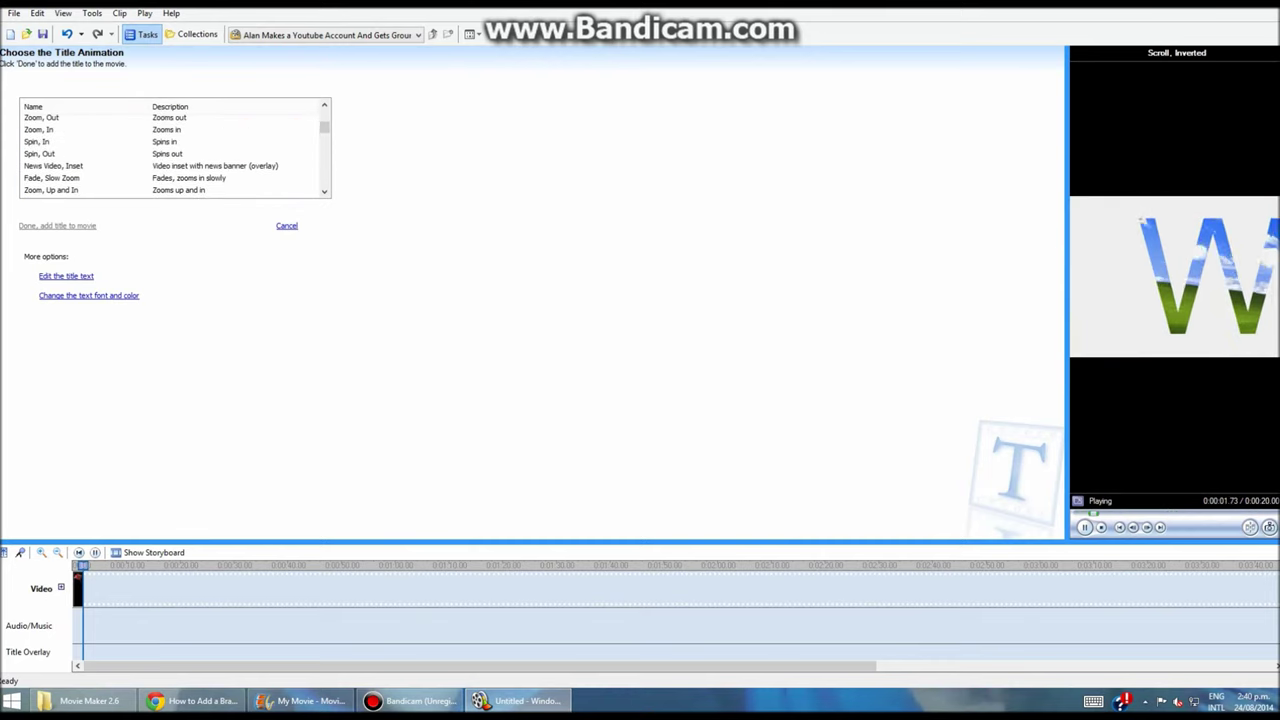
click(51, 177)
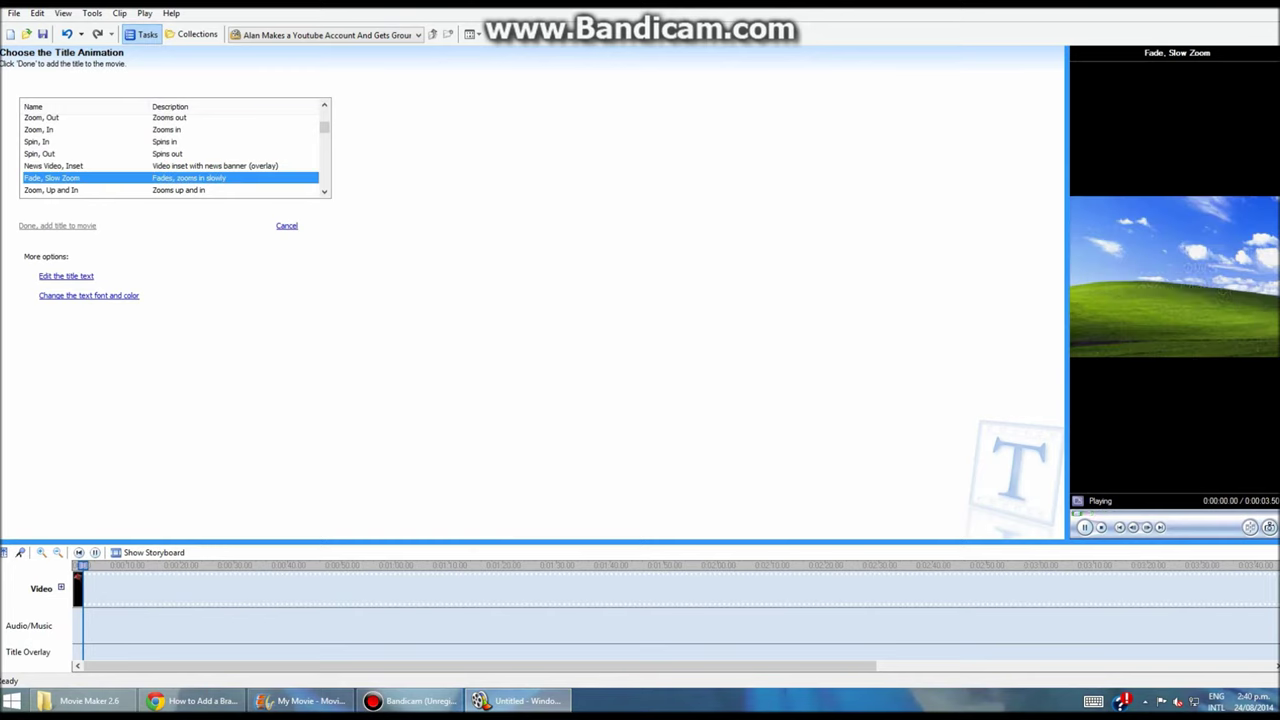
scroll(170, 155, up, 1)
scroll(170, 155, up, 1)
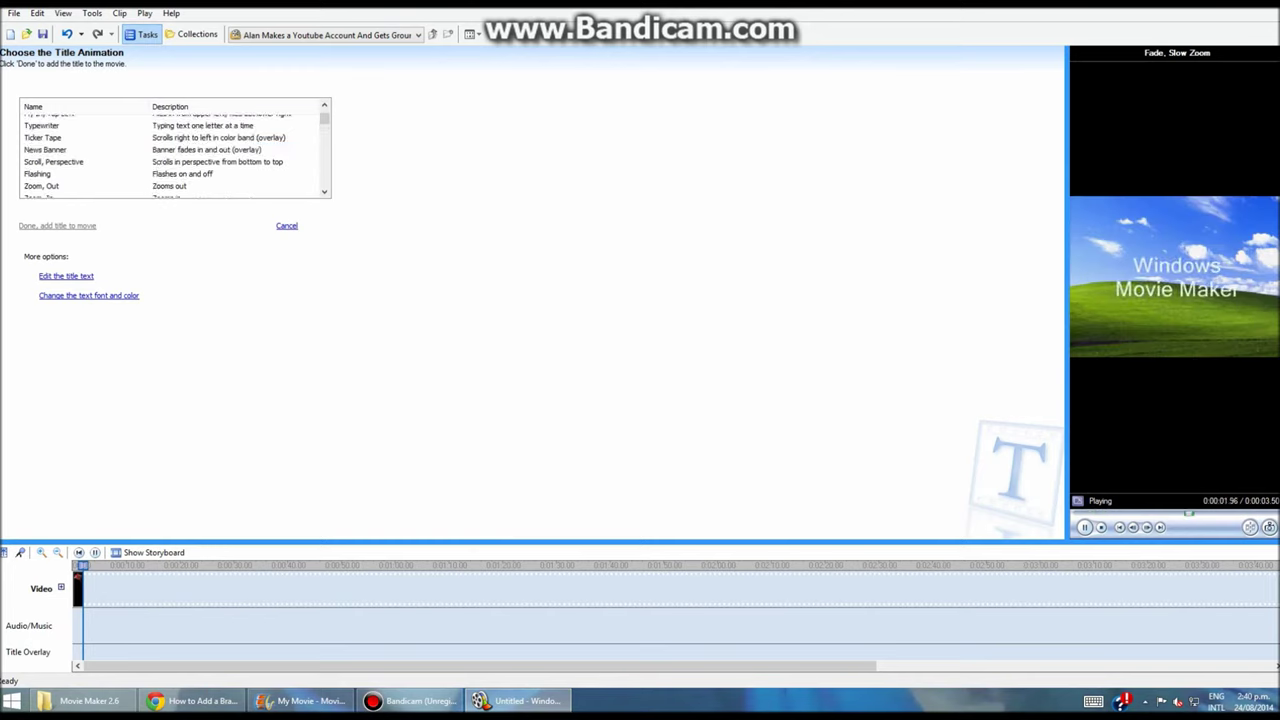
click(43, 137)
Add the channel-name ticker title and trim the overlay to 0:00:02.40
click(66, 275)
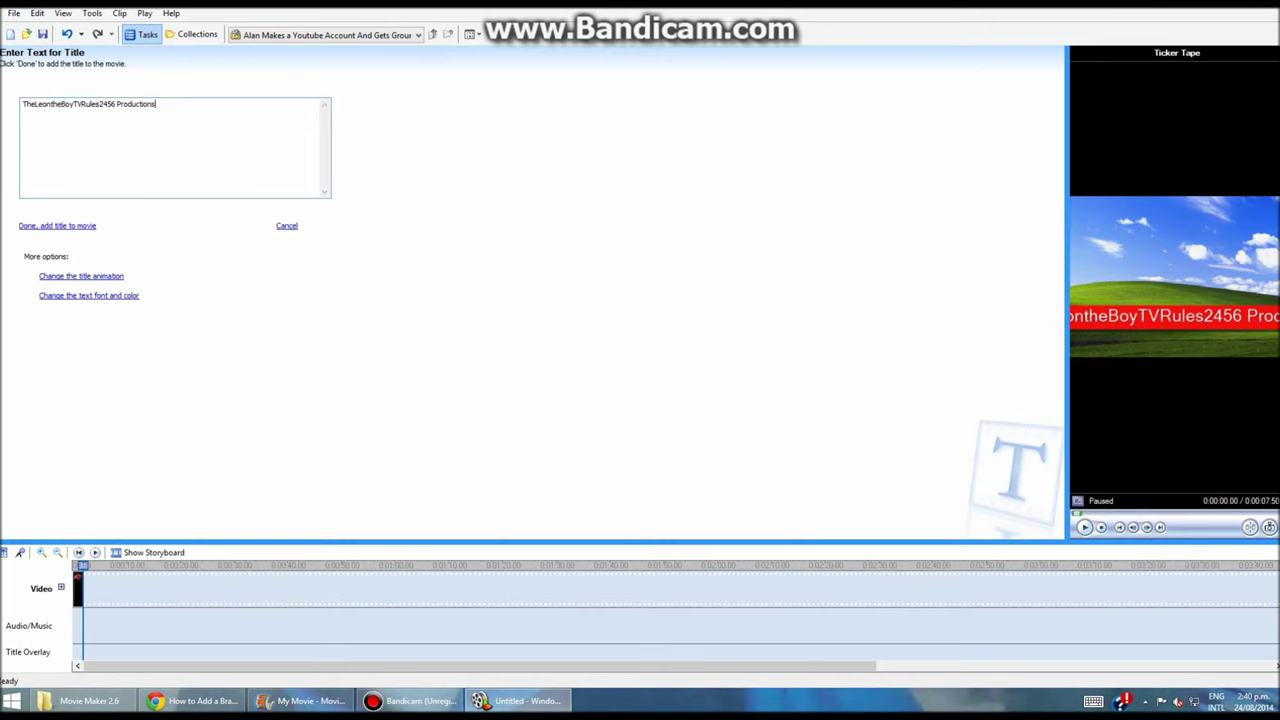
click(57, 225)
click(95, 652)
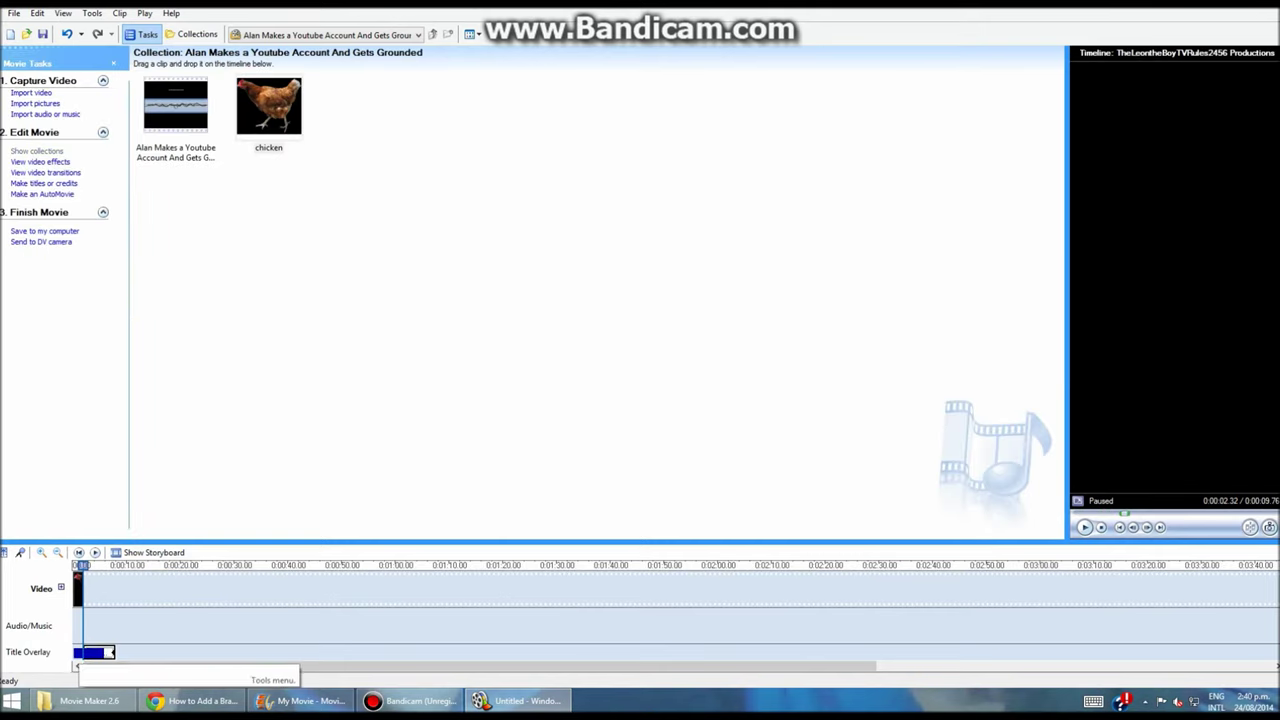
drag(113, 652, 78, 652)
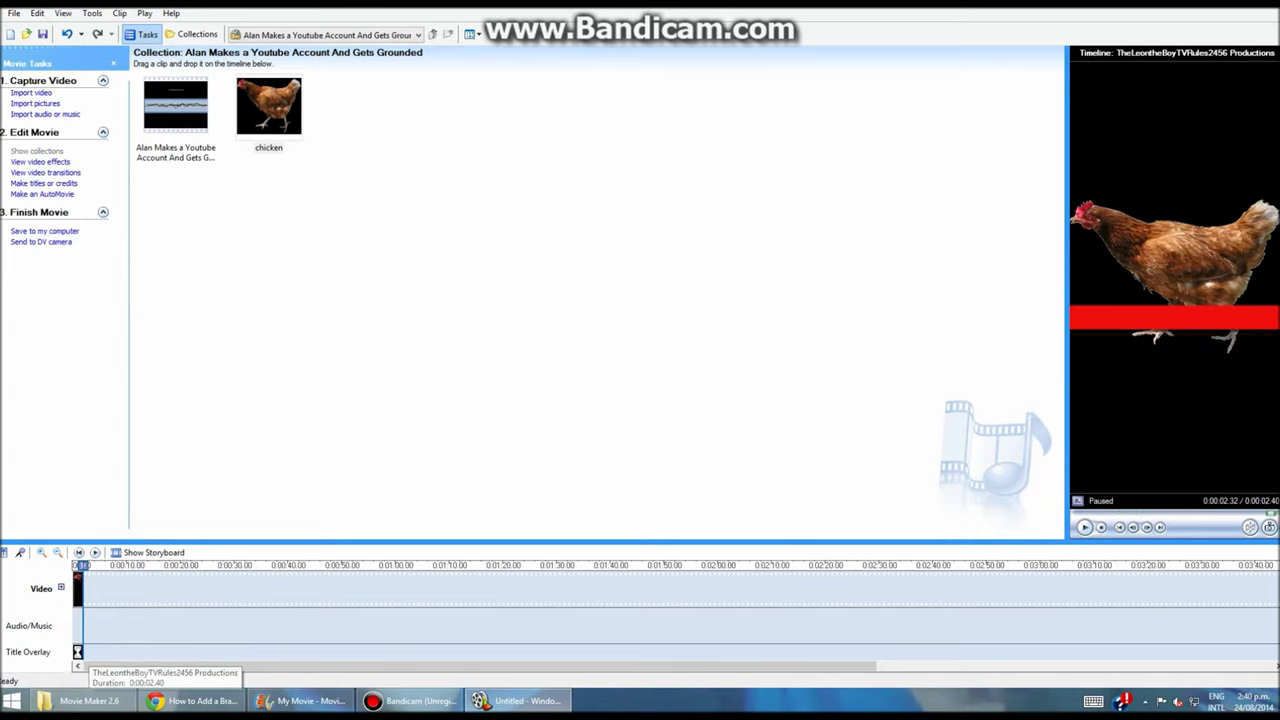
key(ctrl+q)
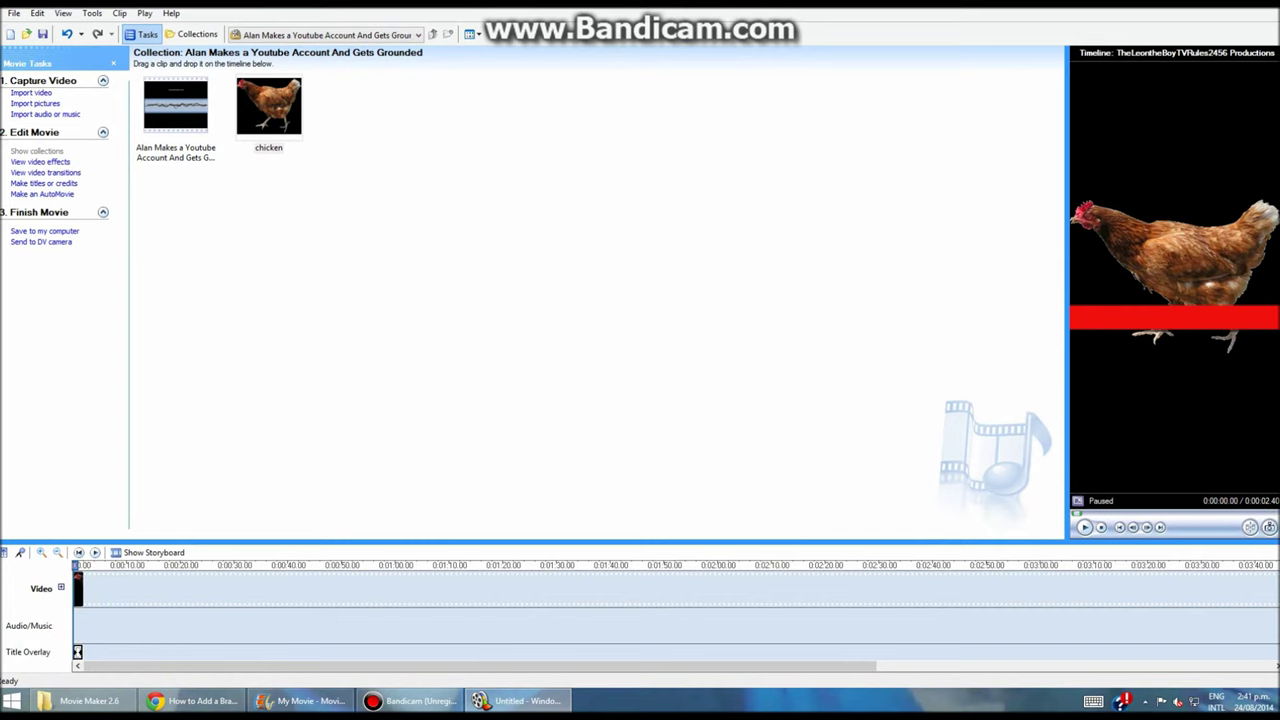
Save the movie as '3-second branding intro' in Videos at High quality video (large)
click(45, 231)
text(3-second branding intro)
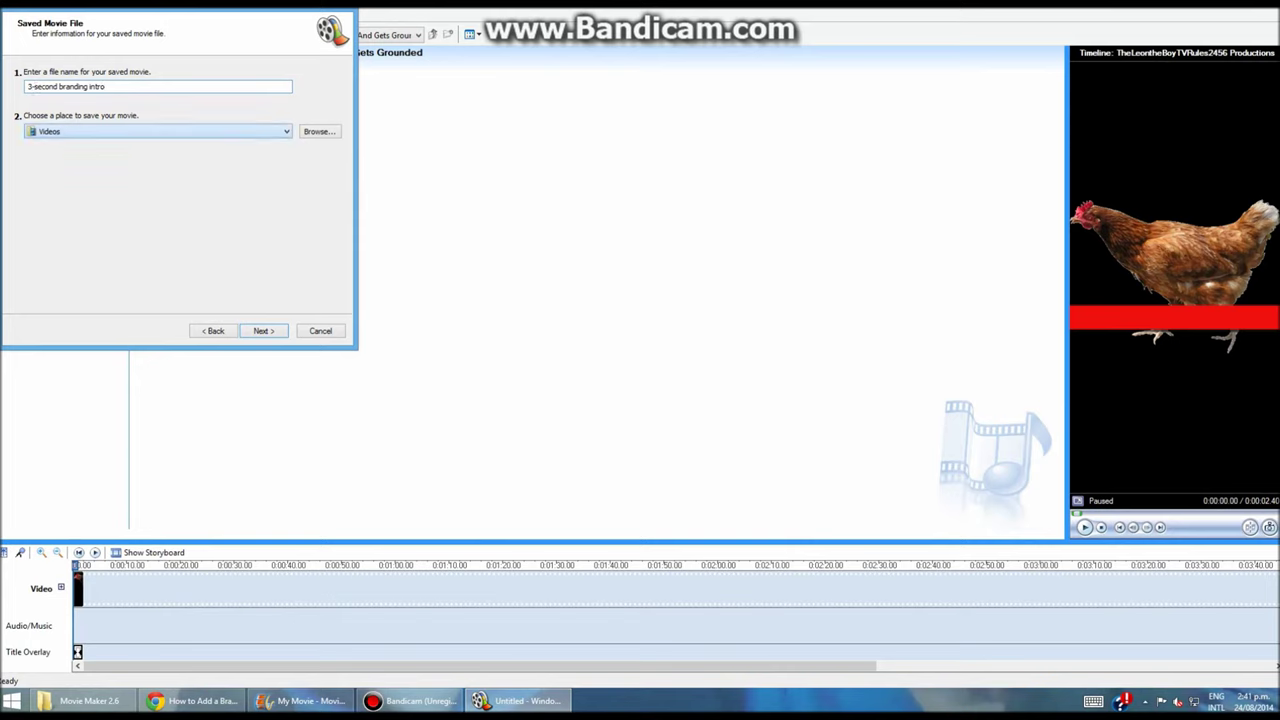
key(Return)
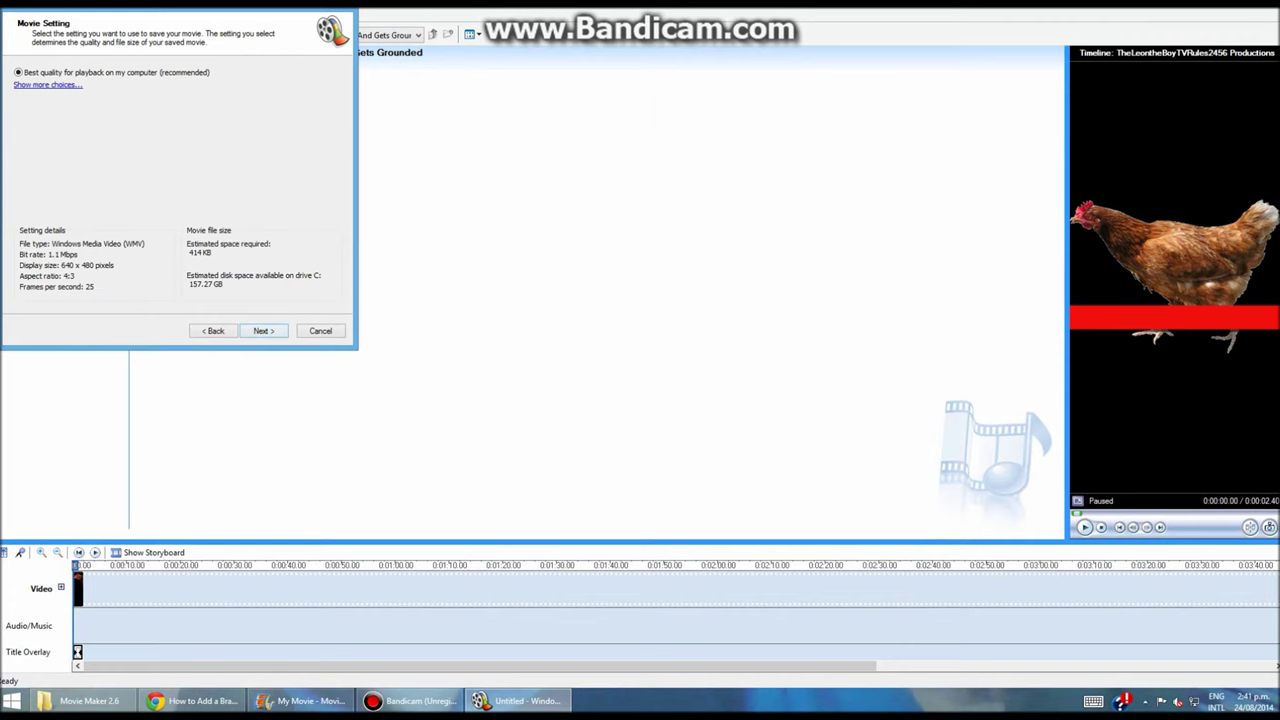
click(47, 84)
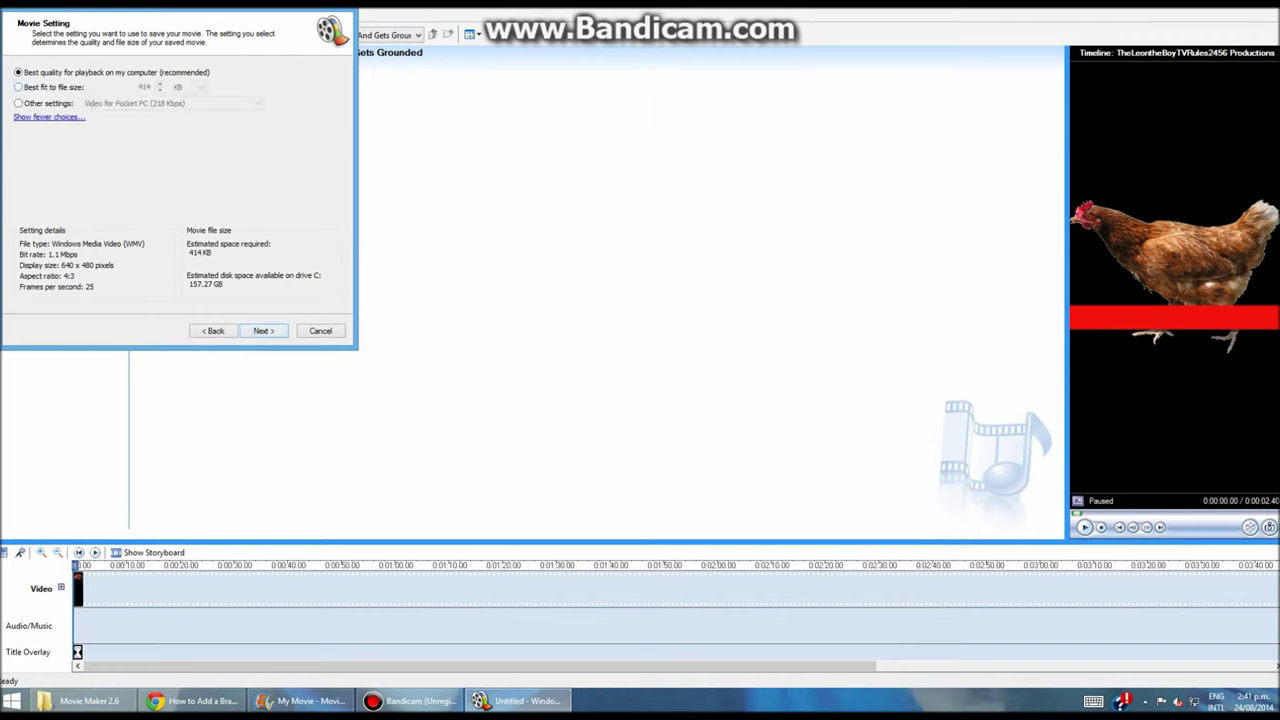
click(170, 103)
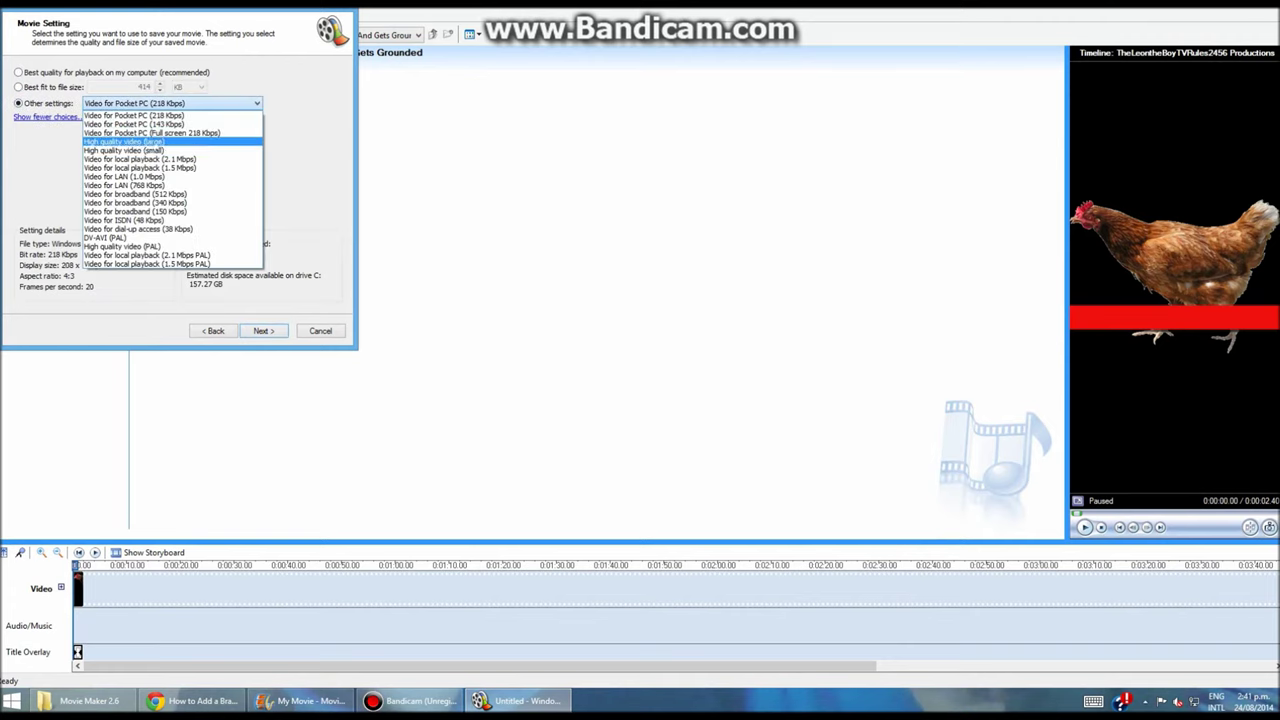
key(Escape)
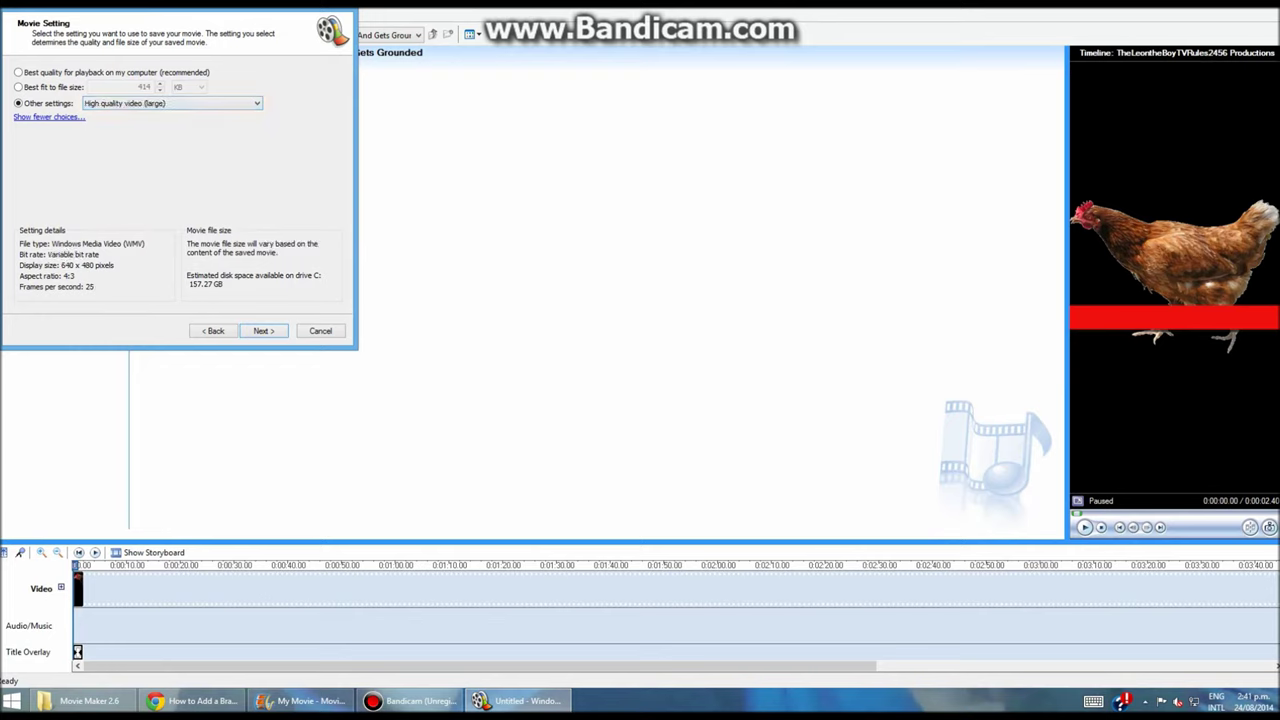
key(Return)
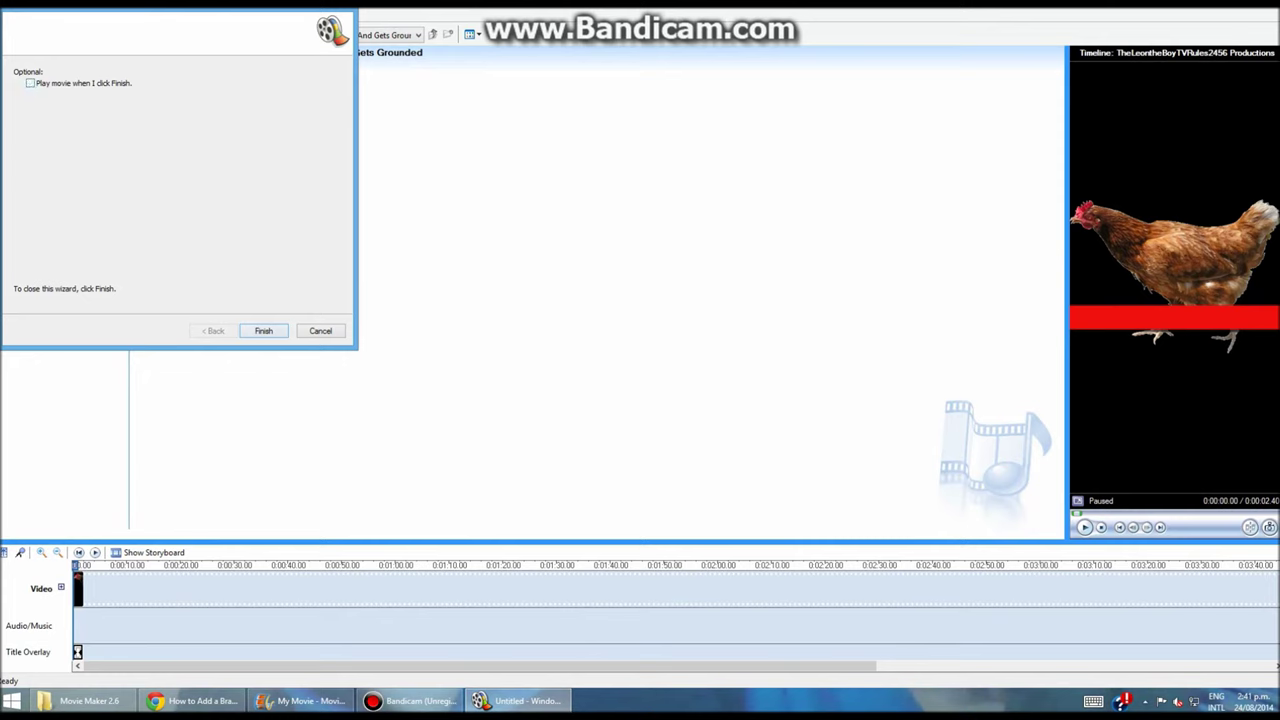
Finish the save wizard and close the Movie Maker window
key(Return)
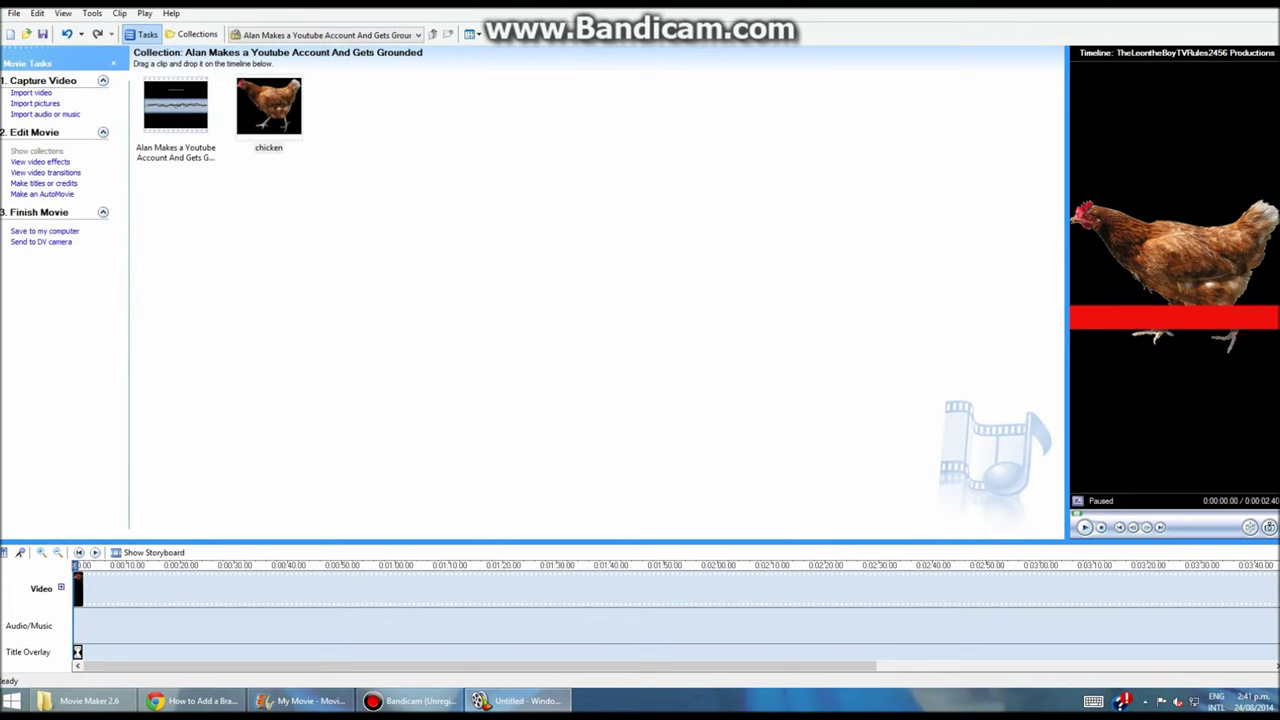
right_click(518, 700)
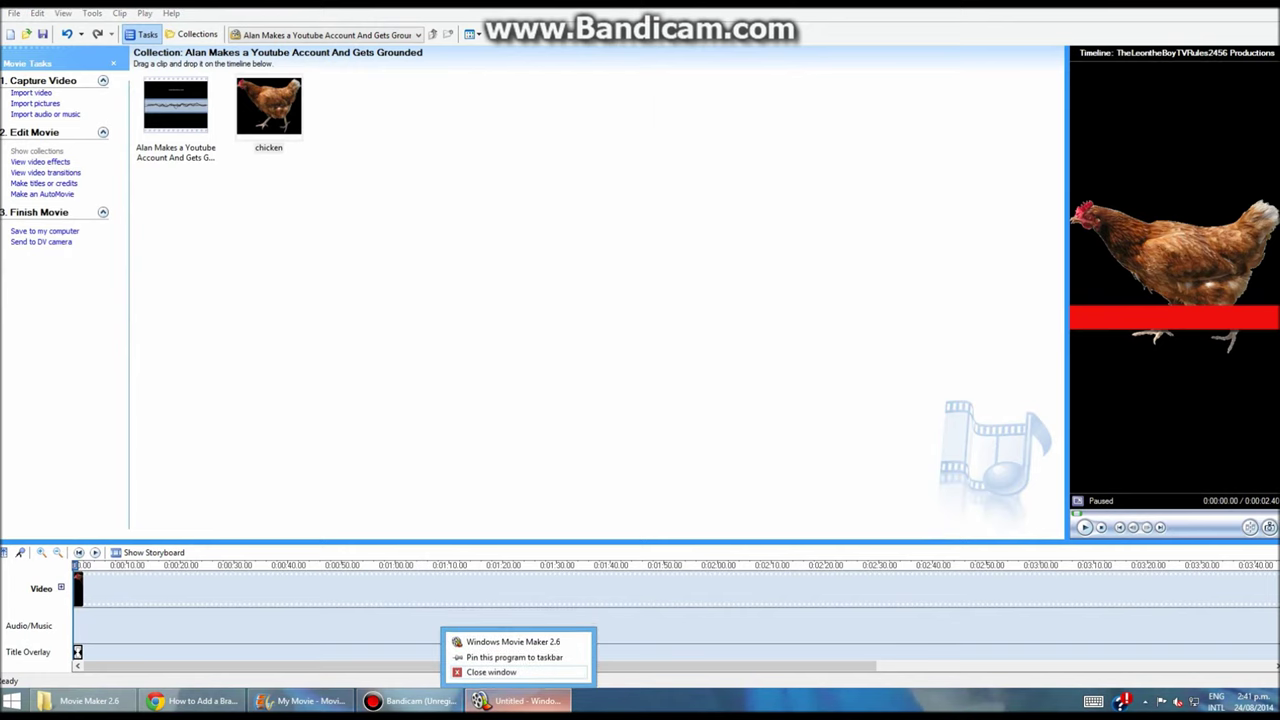
click(491, 672)
Decline saving the project so Movie Maker closes, then bring up the YouTube channel page
key(Tab)
key(Return)
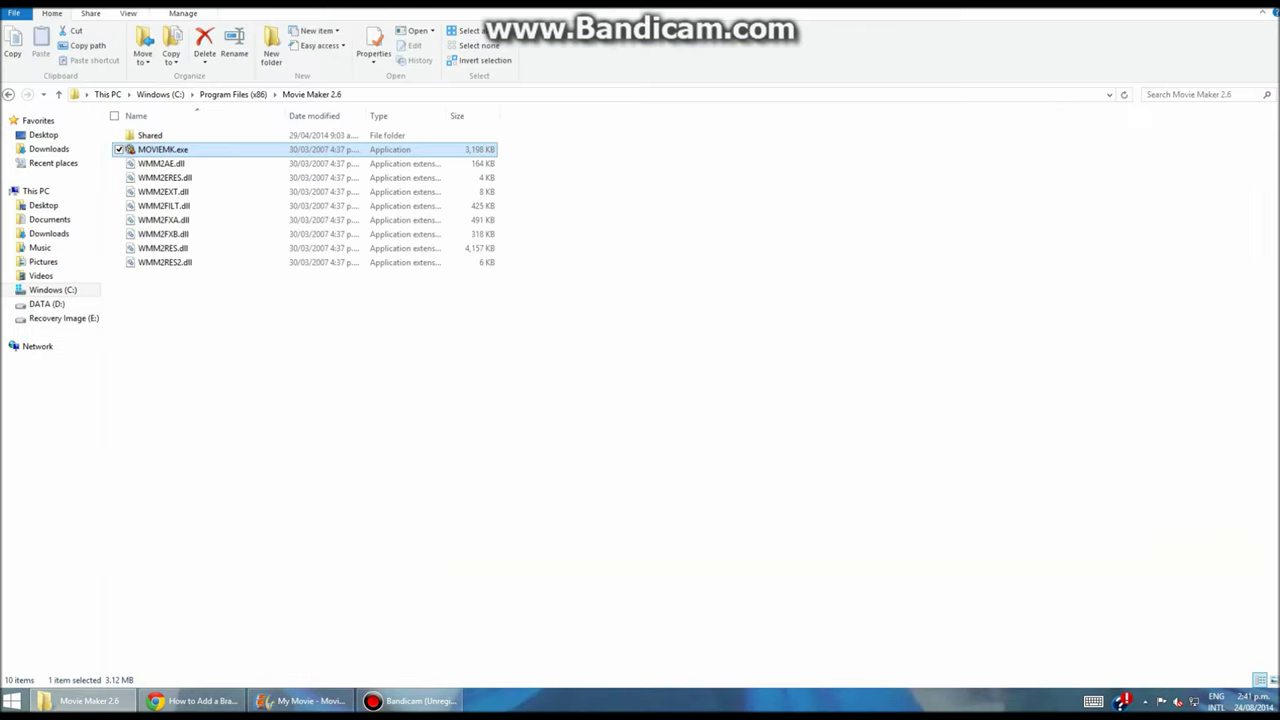
right_click(1125, 8)
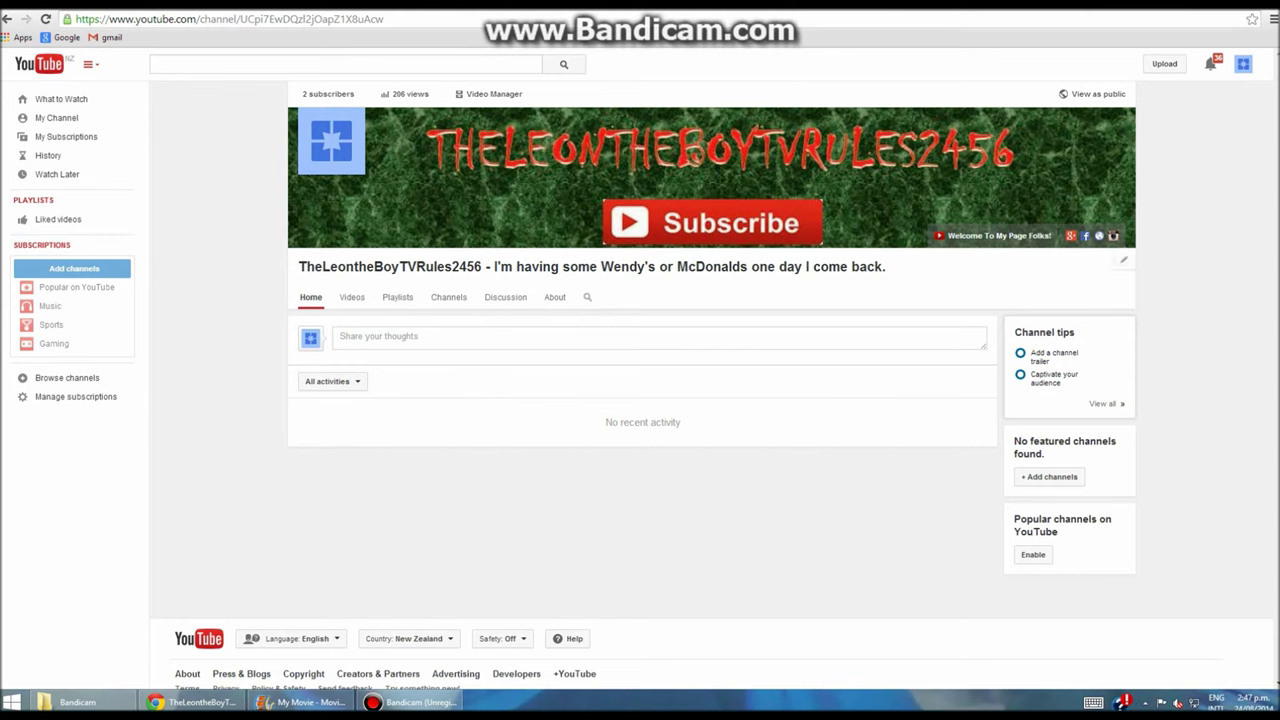
Upload '3-second branding intro' from the Videos folder to the YouTube channel
click(352, 297)
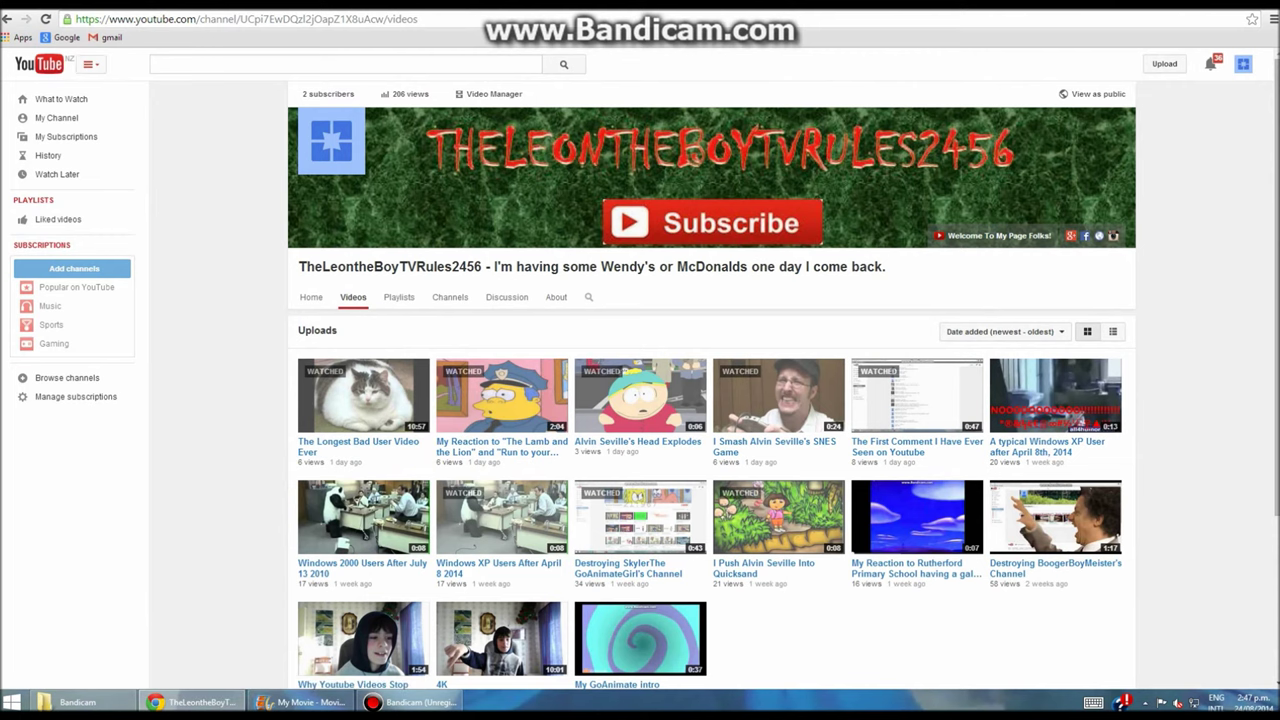
click(1164, 63)
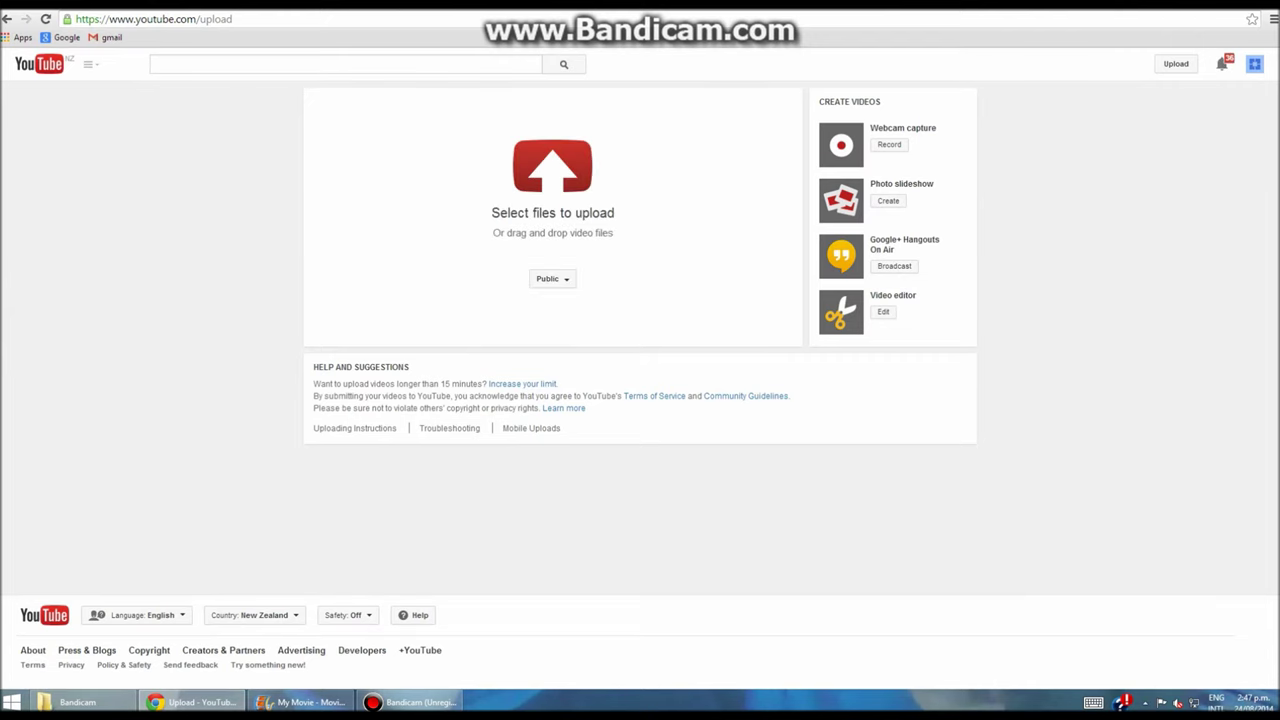
click(552, 165)
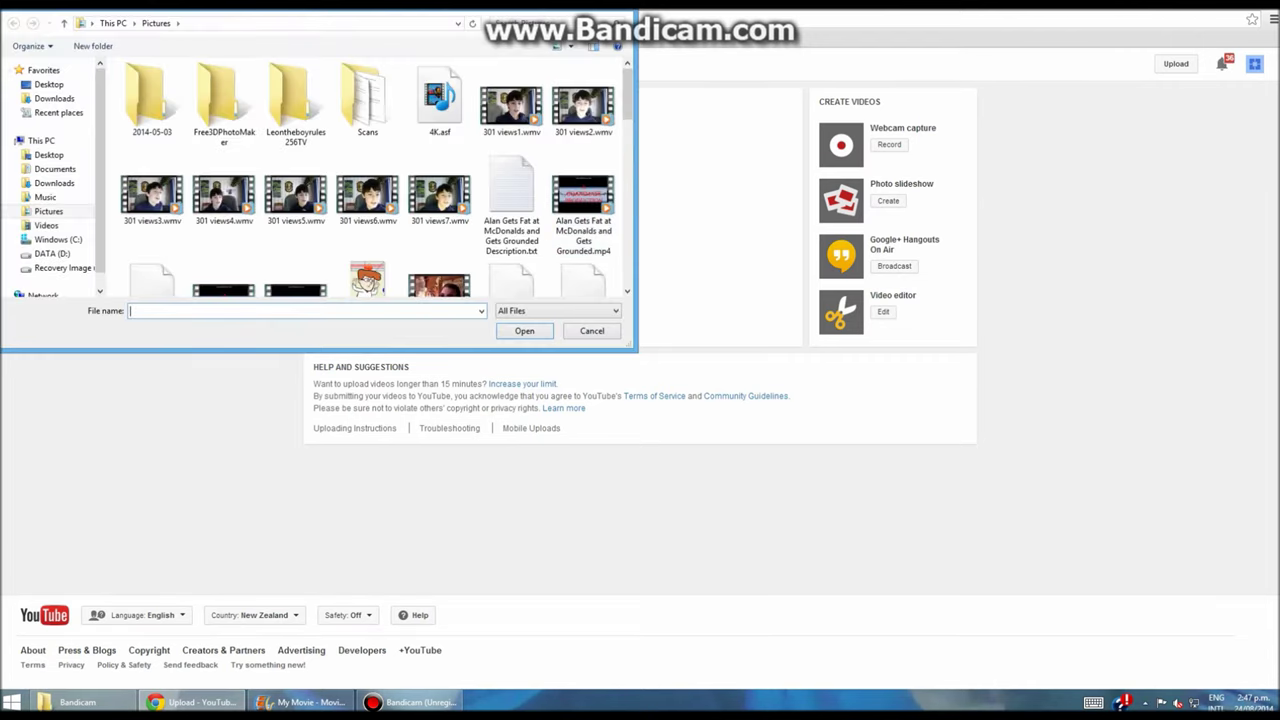
click(46, 225)
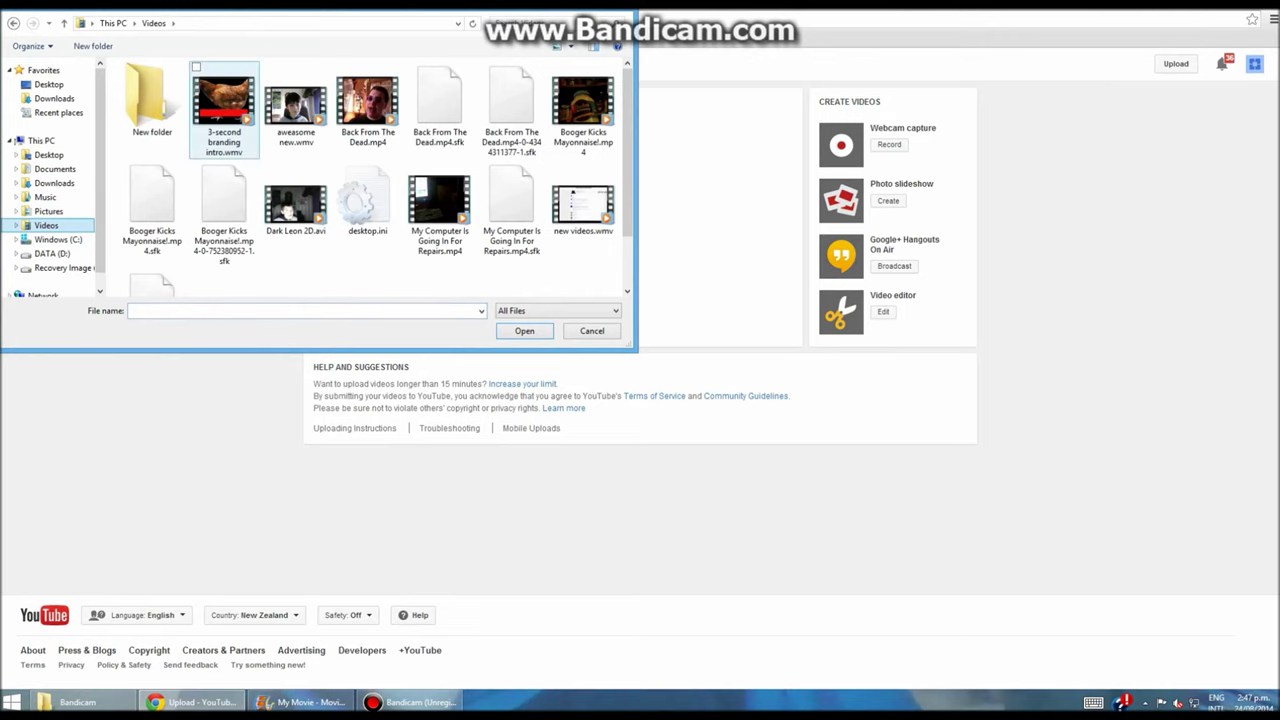
click(224, 105)
click(524, 330)
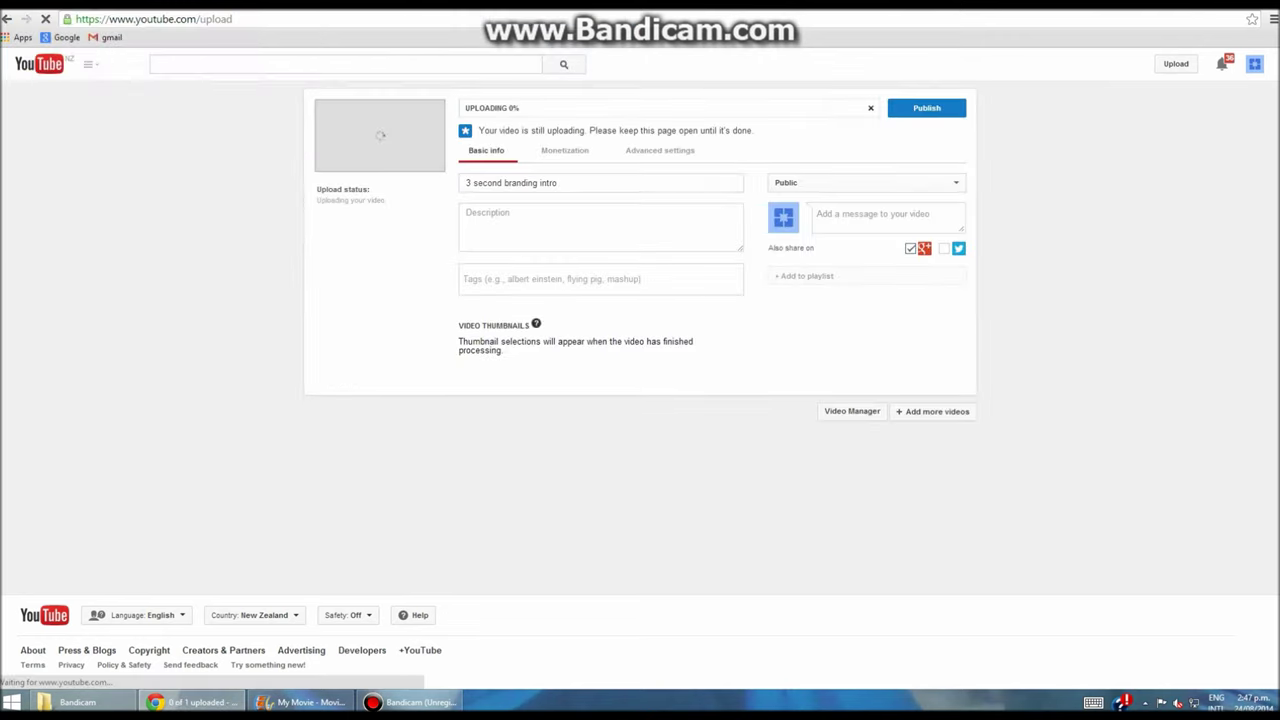
Set the uploaded intro's privacy to Unlisted
click(865, 182)
click(805, 220)
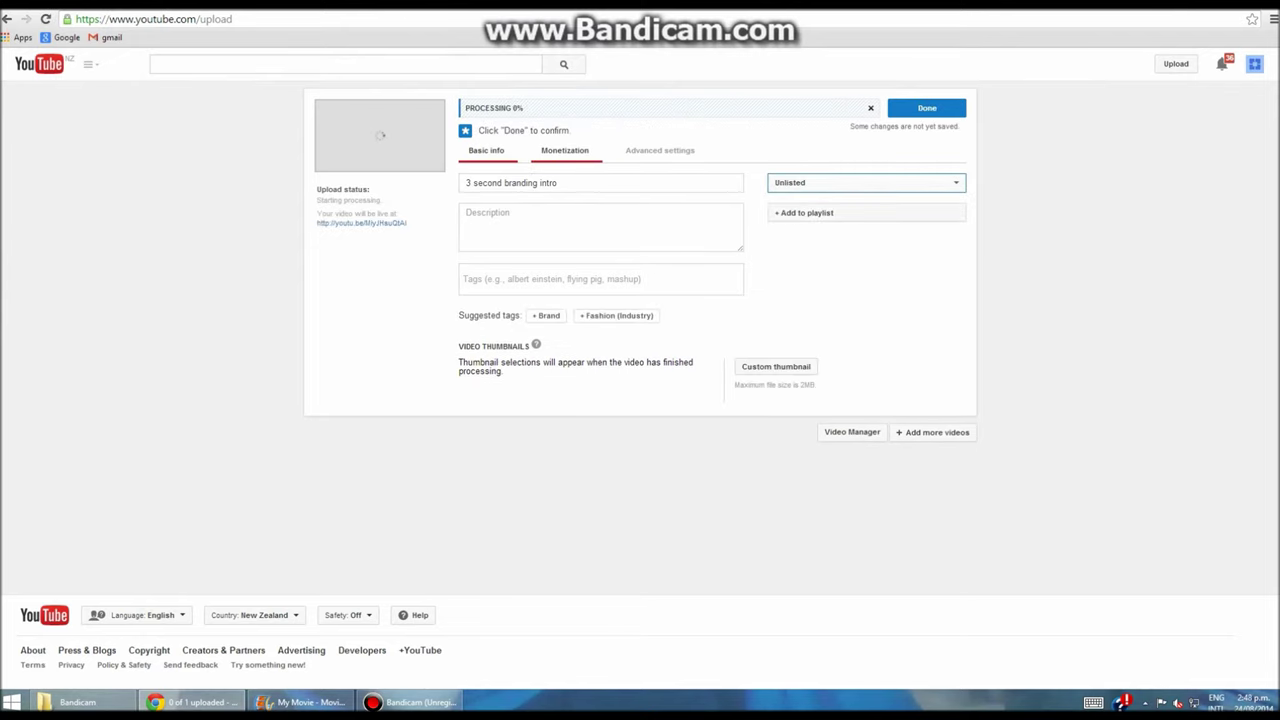
click(565, 150)
Review the advanced settings, keep the Music category, and save the video details
click(660, 150)
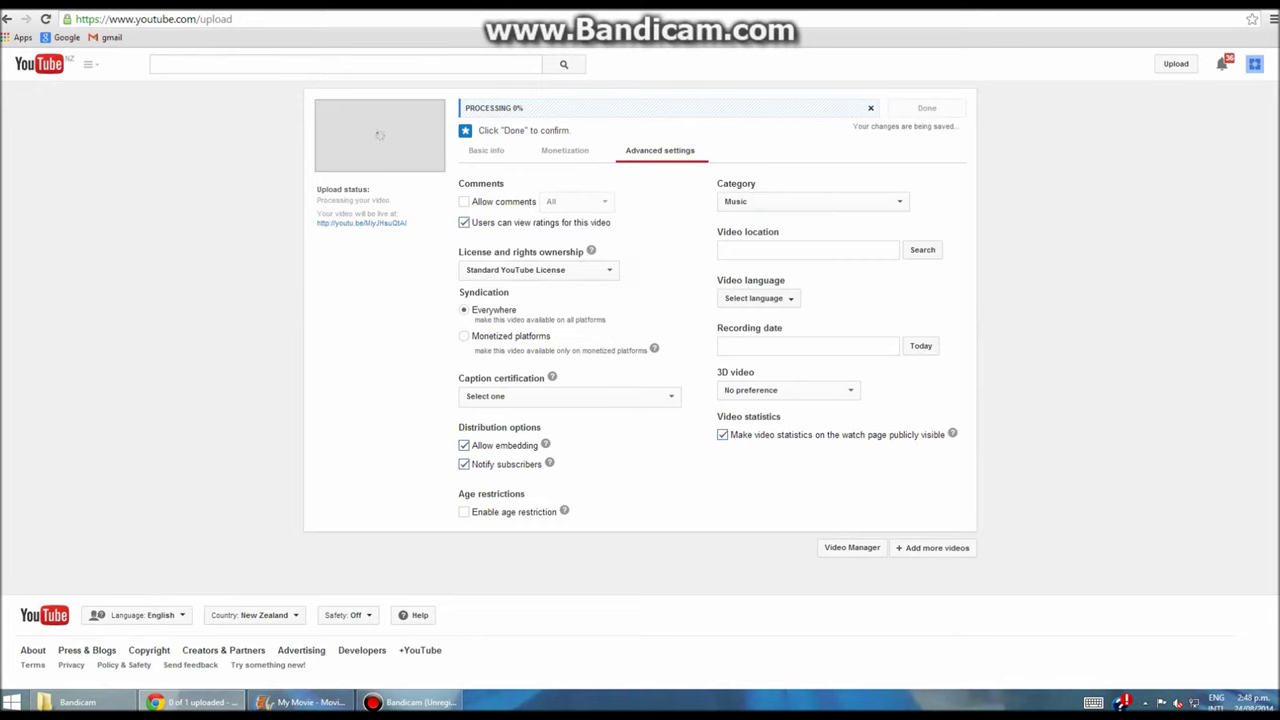
click(812, 201)
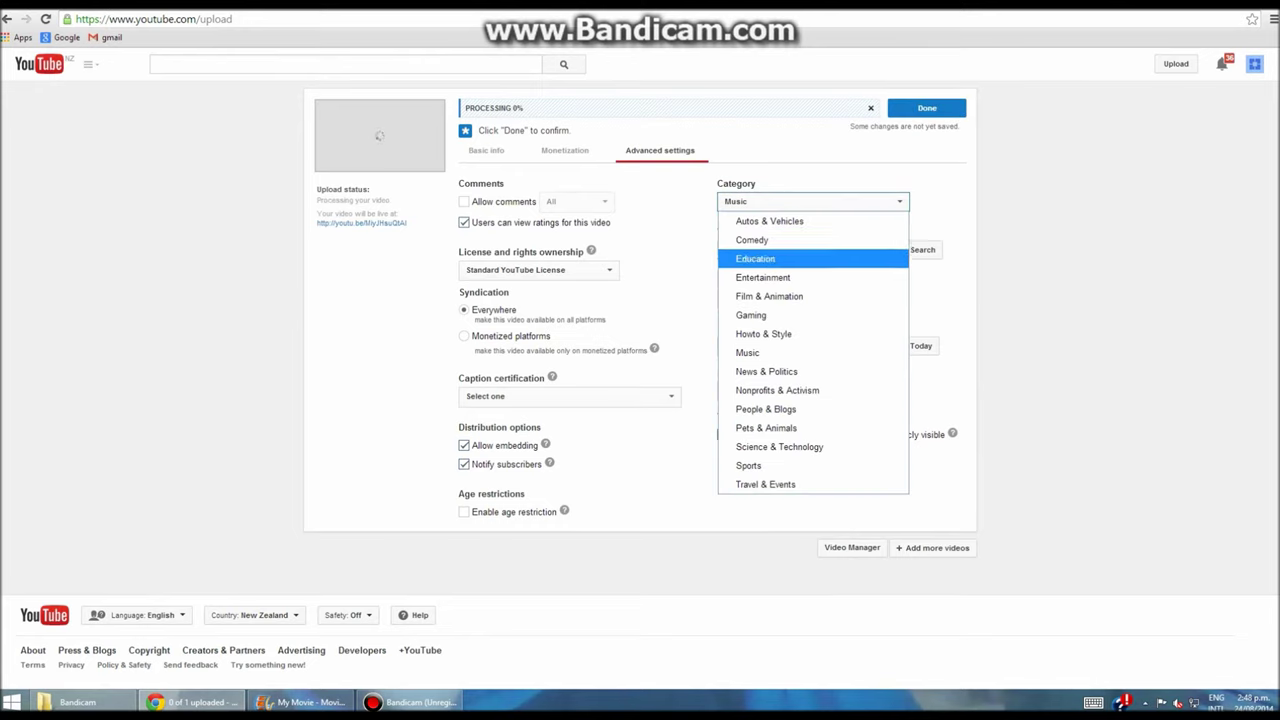
key(Escape)
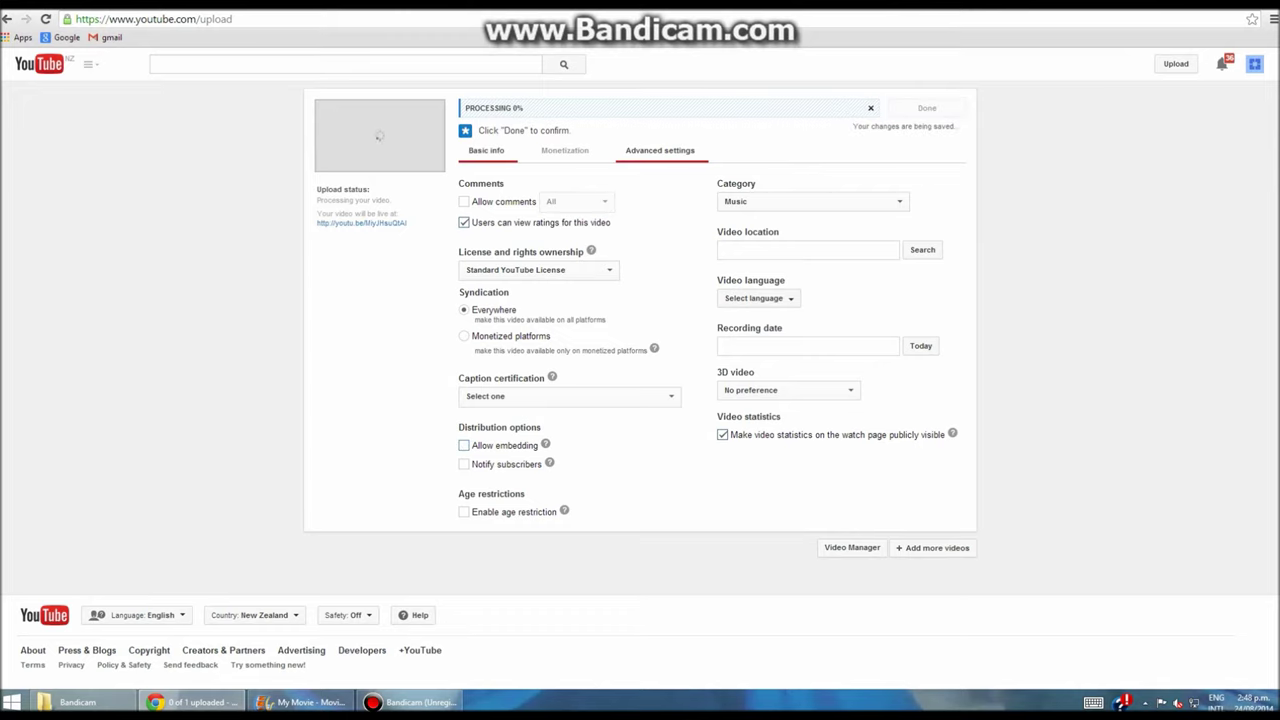
click(486, 150)
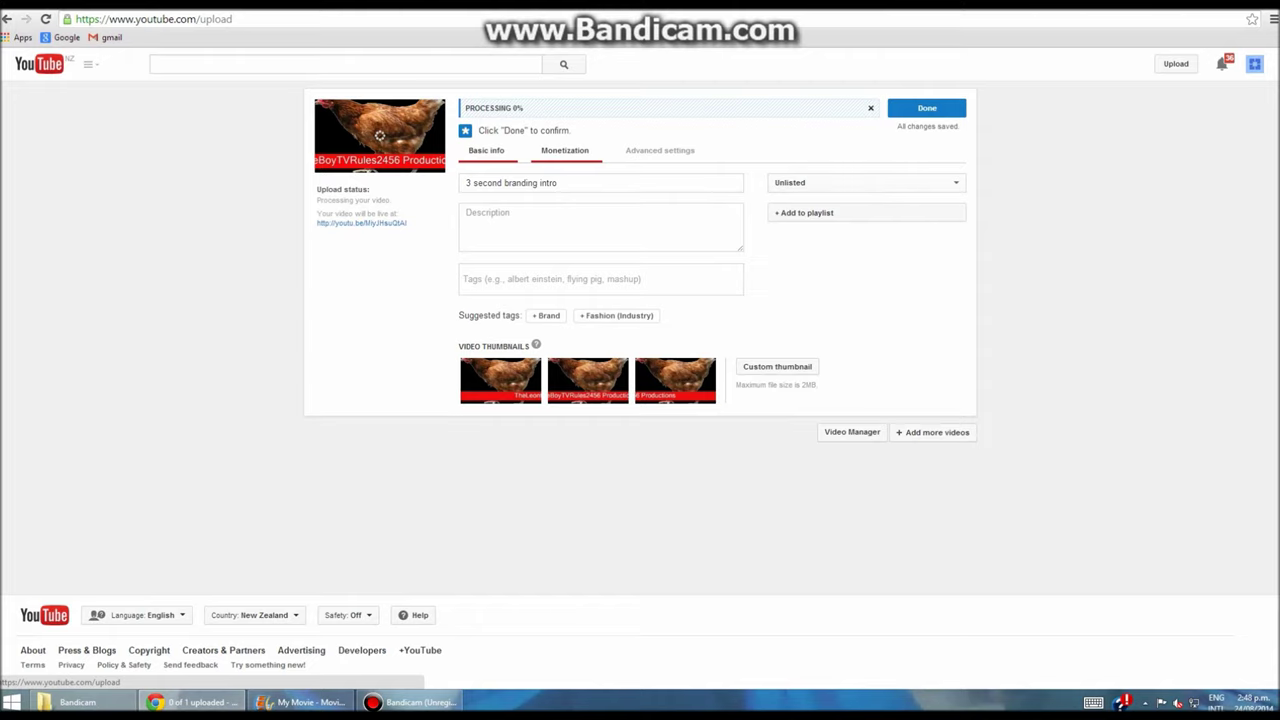
click(927, 108)
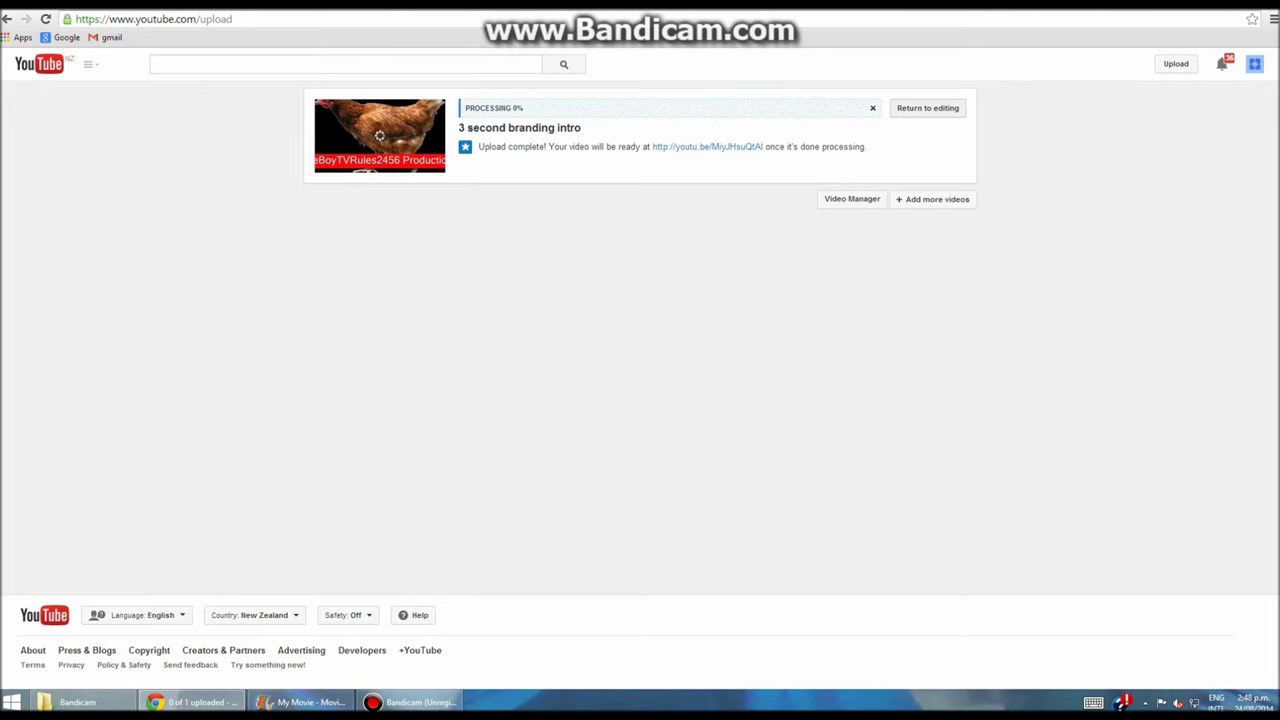
click(927, 108)
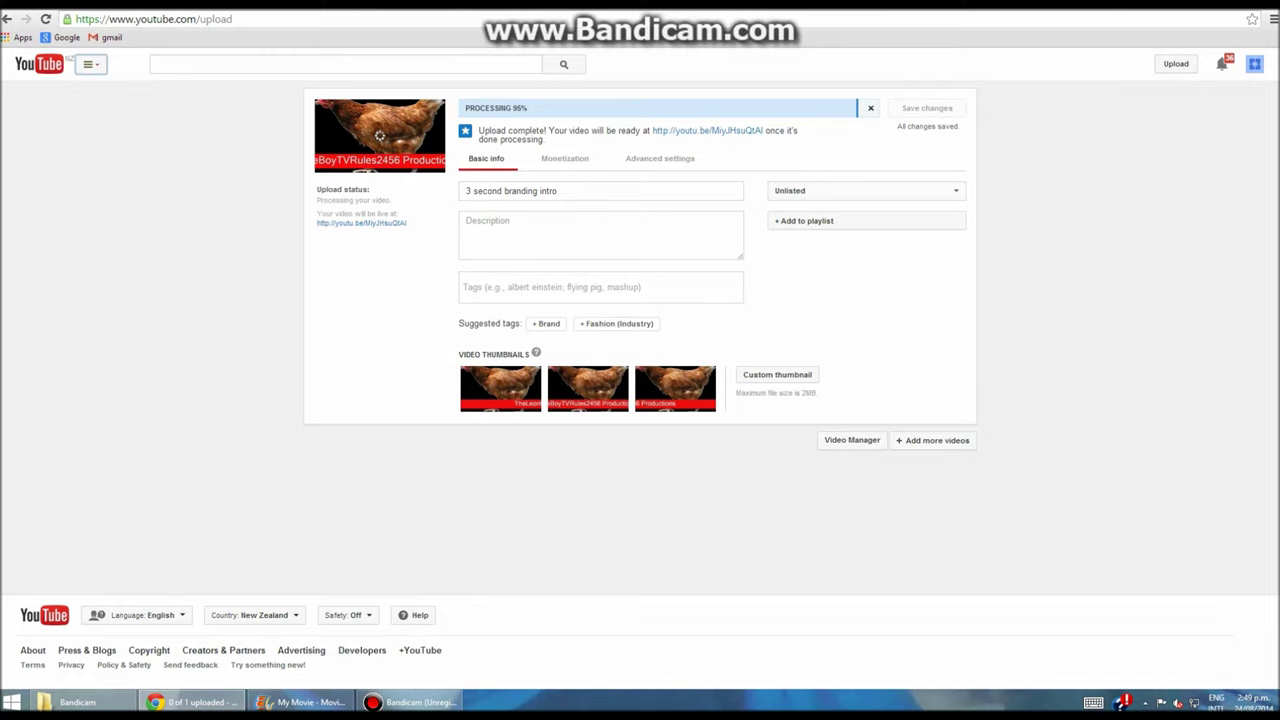
Try adding a branding intro in InVideo Programming and dismiss the 'no intros available' message
click(90, 64)
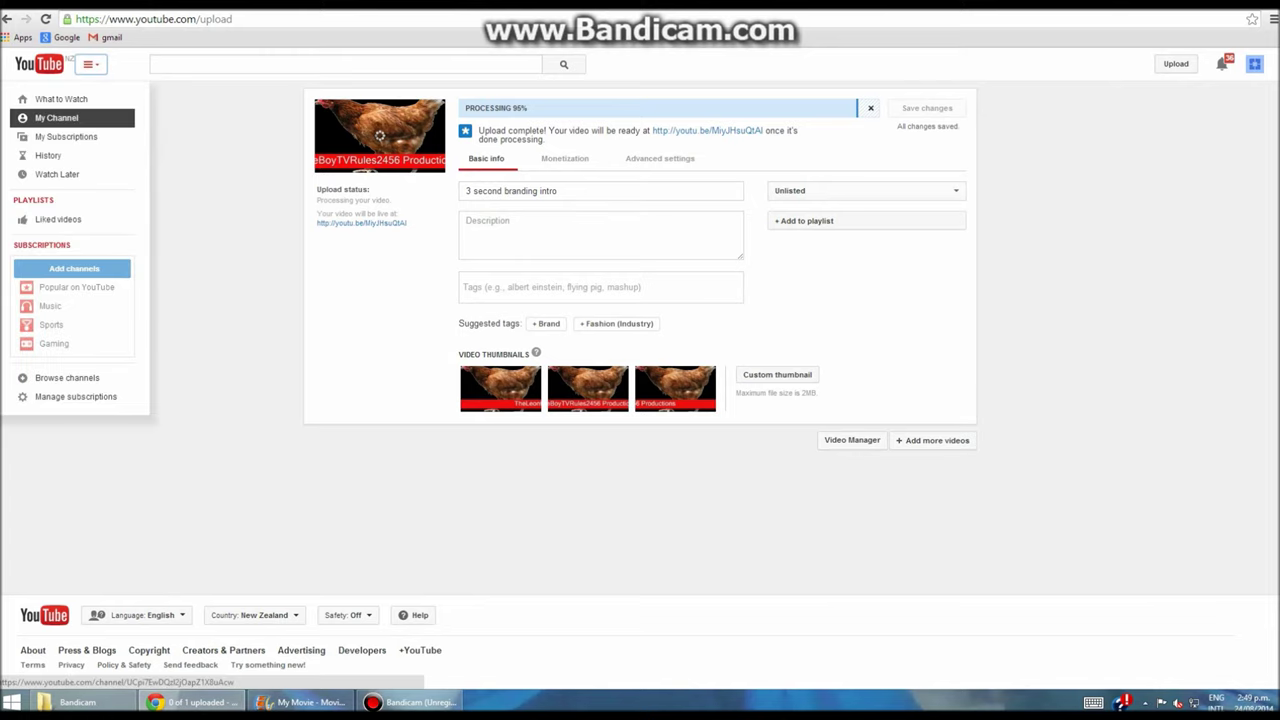
click(57, 118)
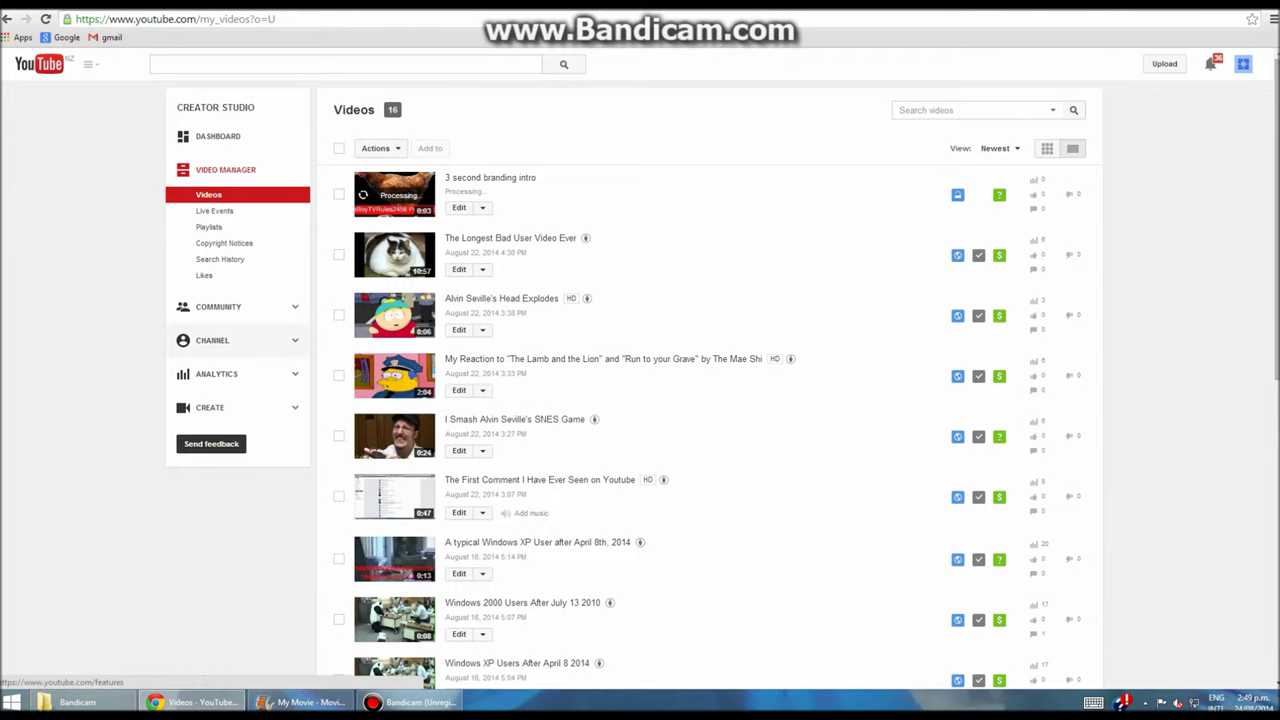
click(212, 340)
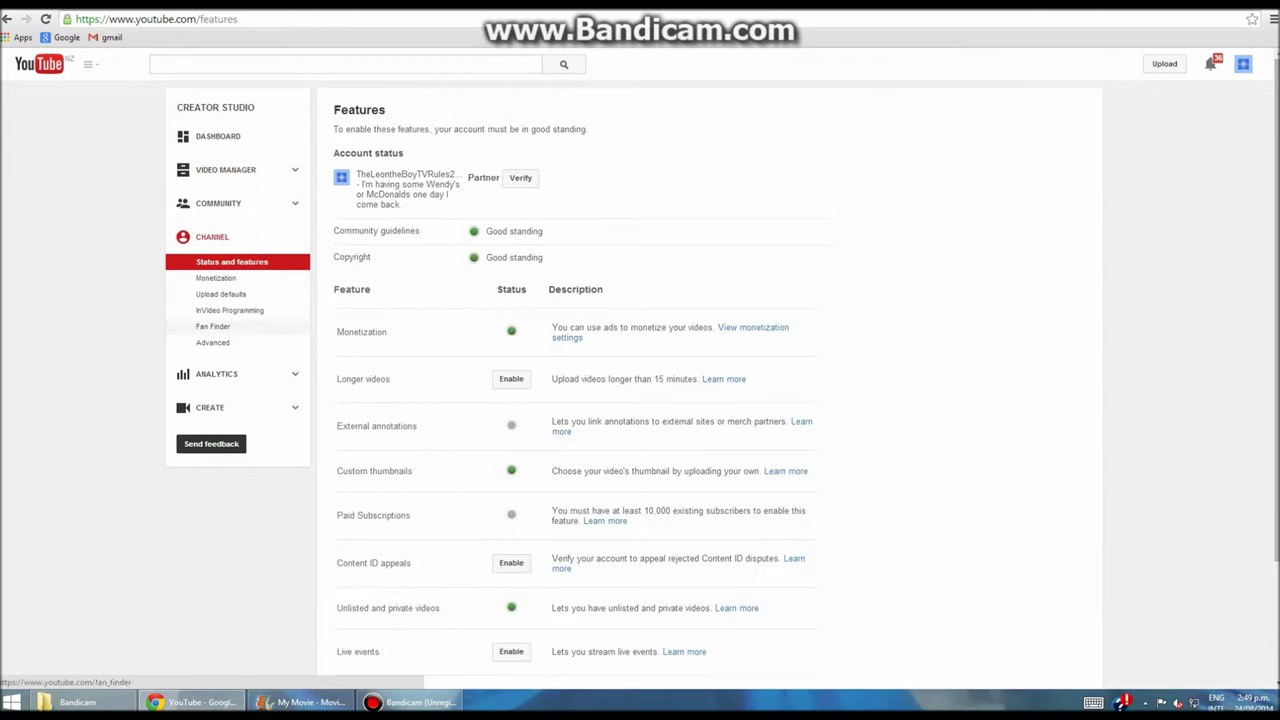
click(229, 310)
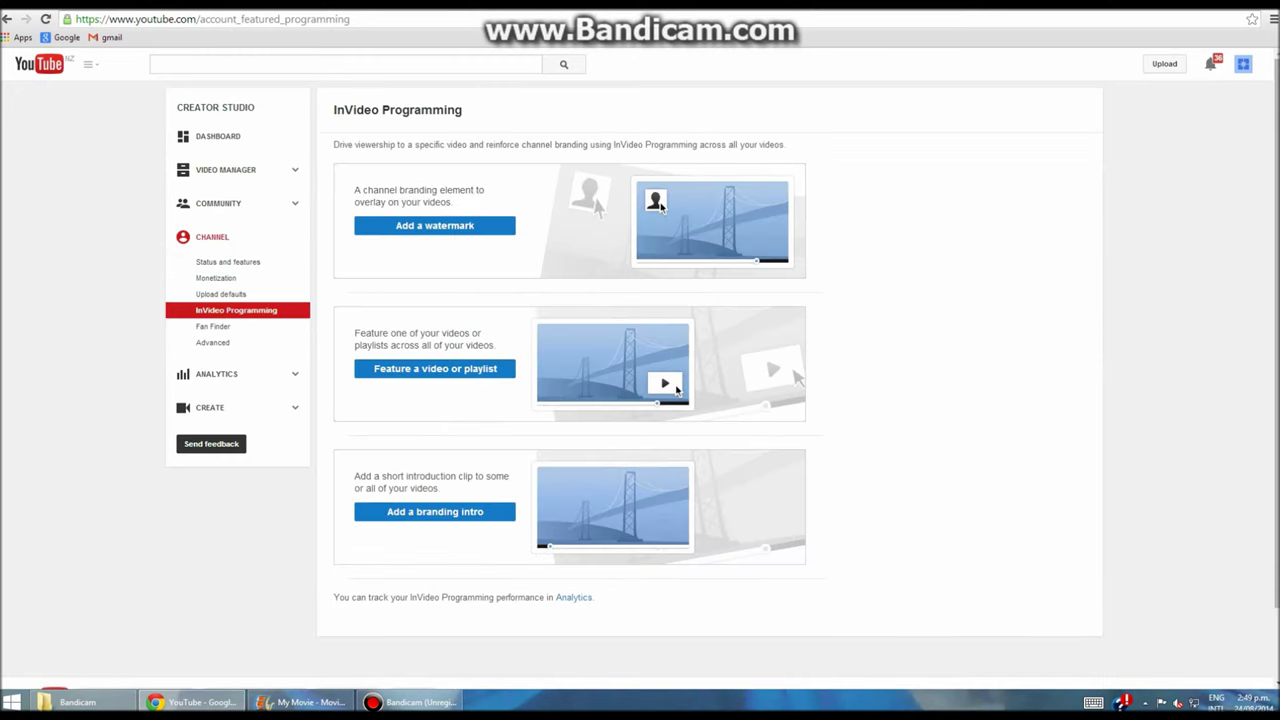
click(435, 511)
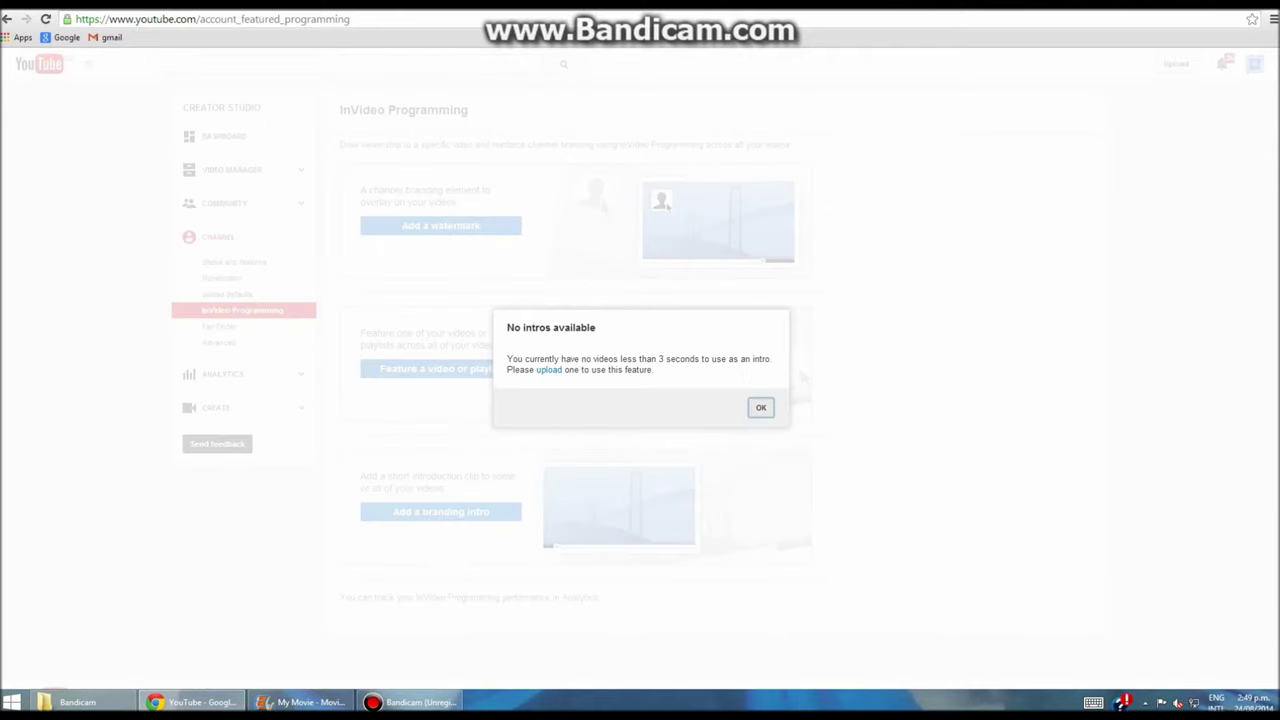
click(760, 407)
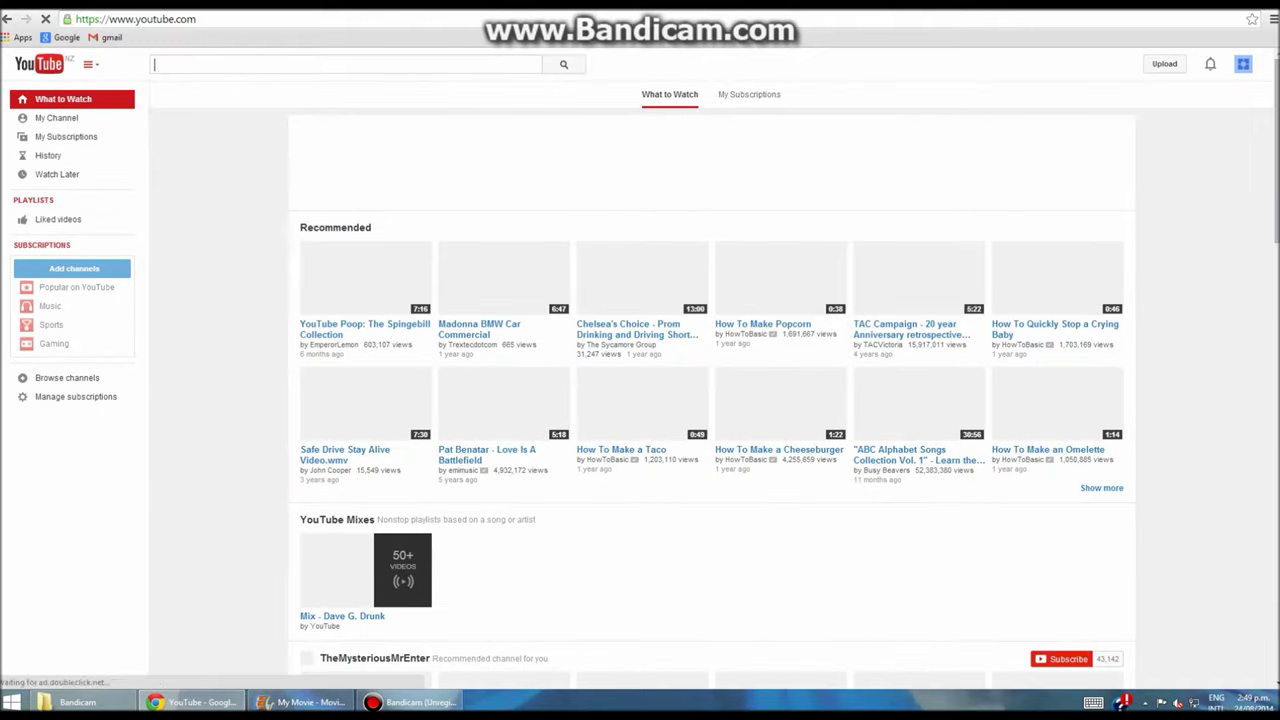
Play the 3 second branding intro from Video Manager, then return to the channel's status and features
click(56, 117)
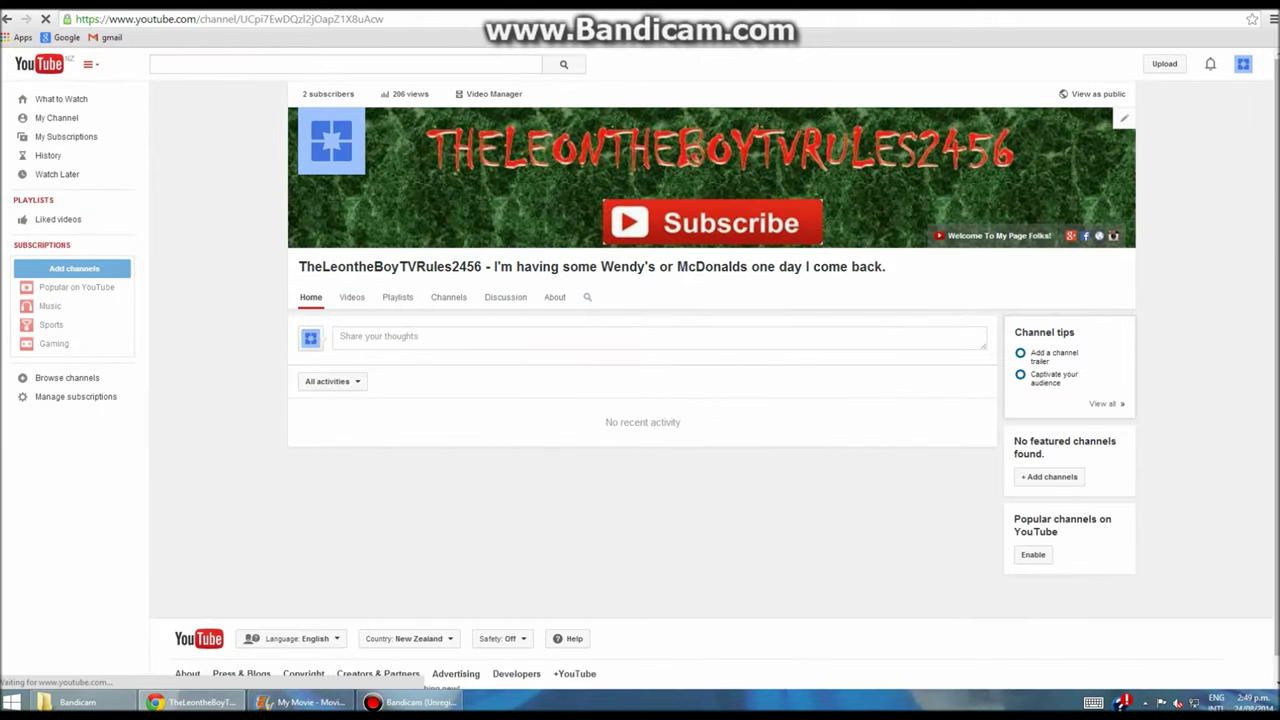
click(351, 297)
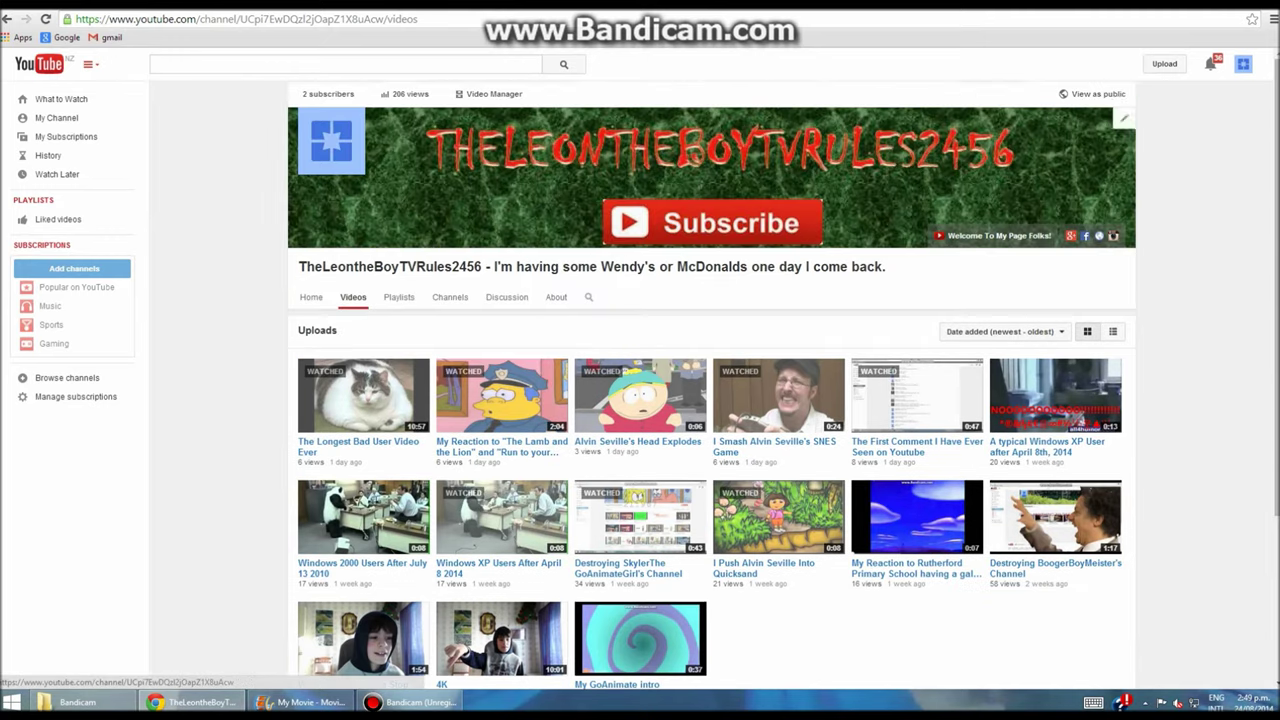
click(493, 93)
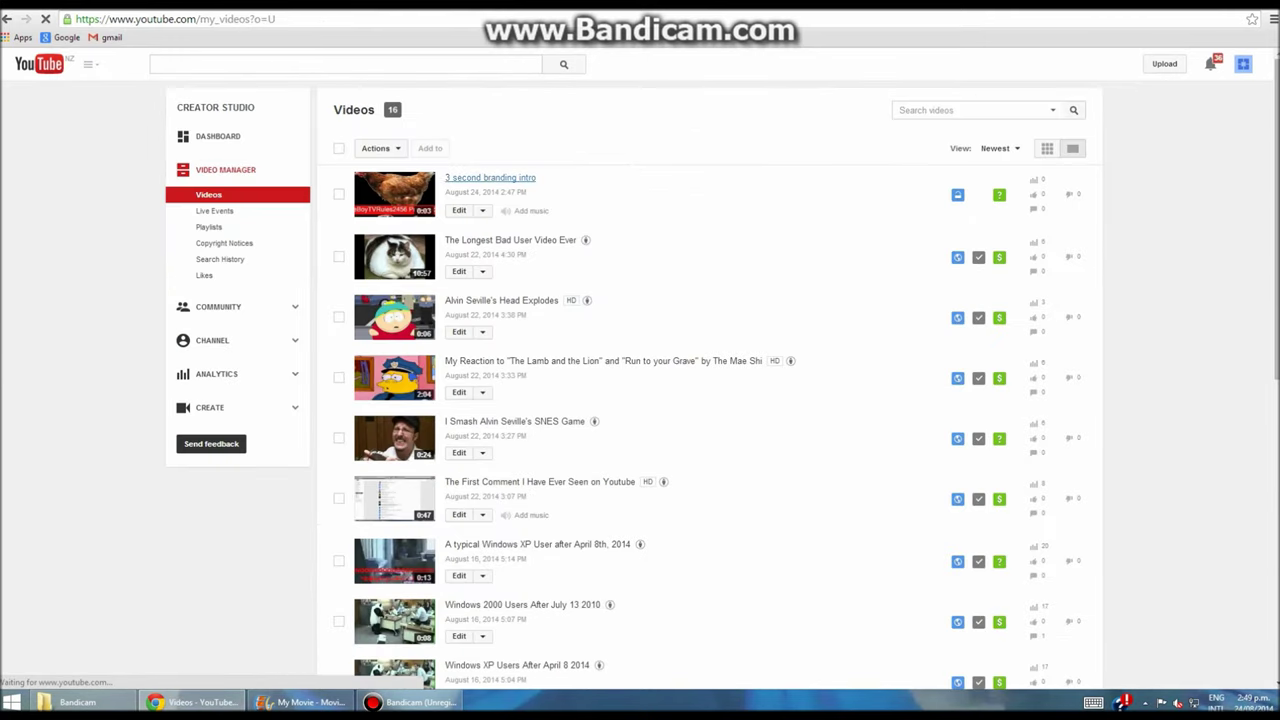
click(490, 177)
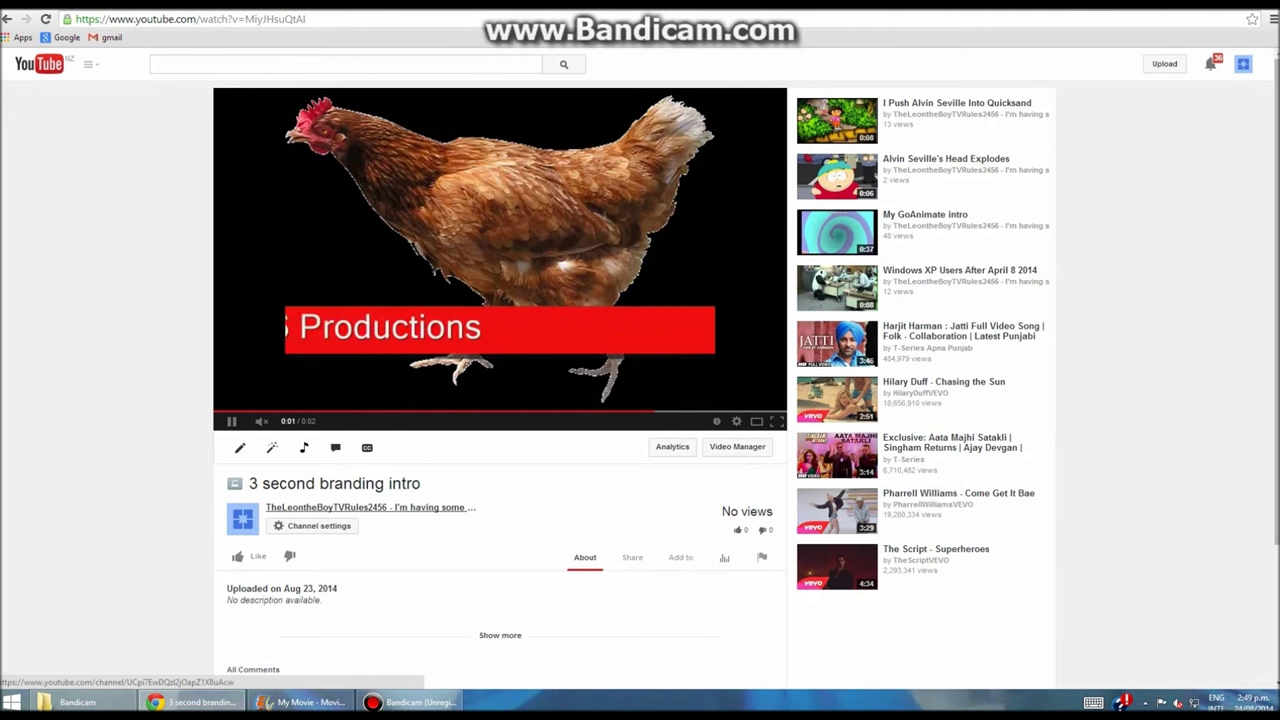
click(330, 507)
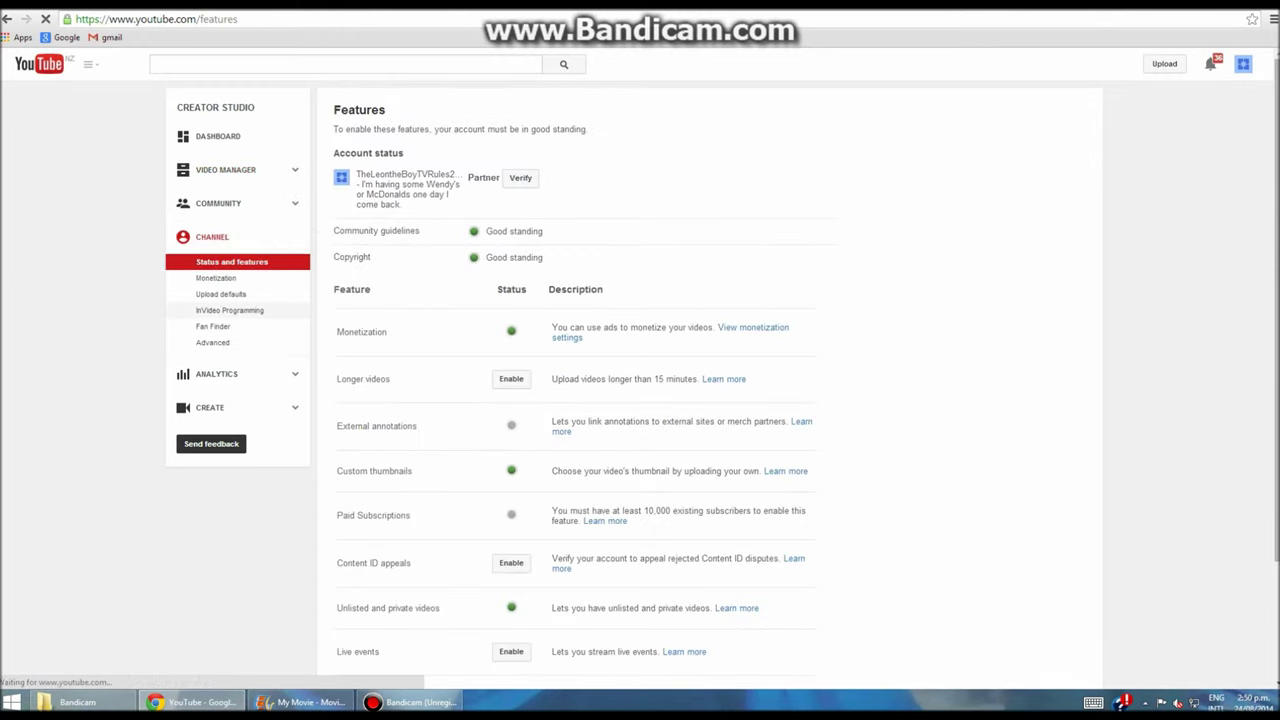
Add the 3 second branding intro as the branding intro, keeping the Aug 23, 2014 start date
click(440, 511)
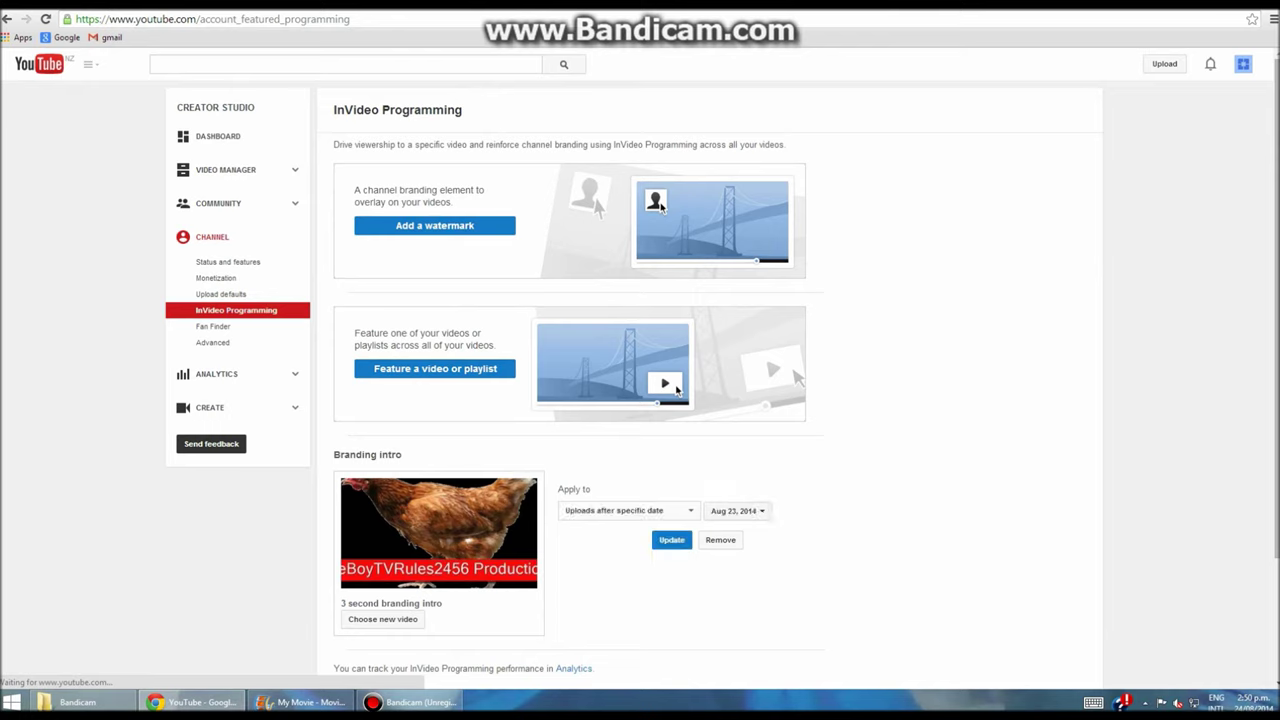
click(736, 511)
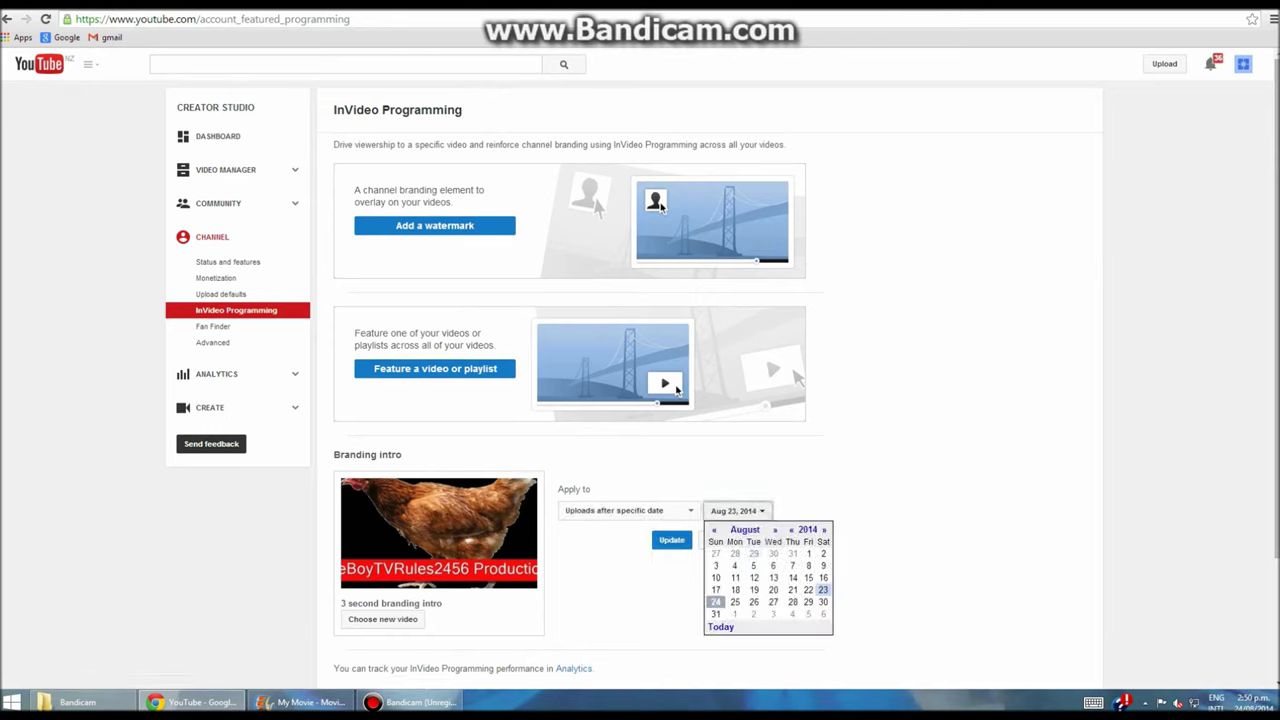
key(Escape)
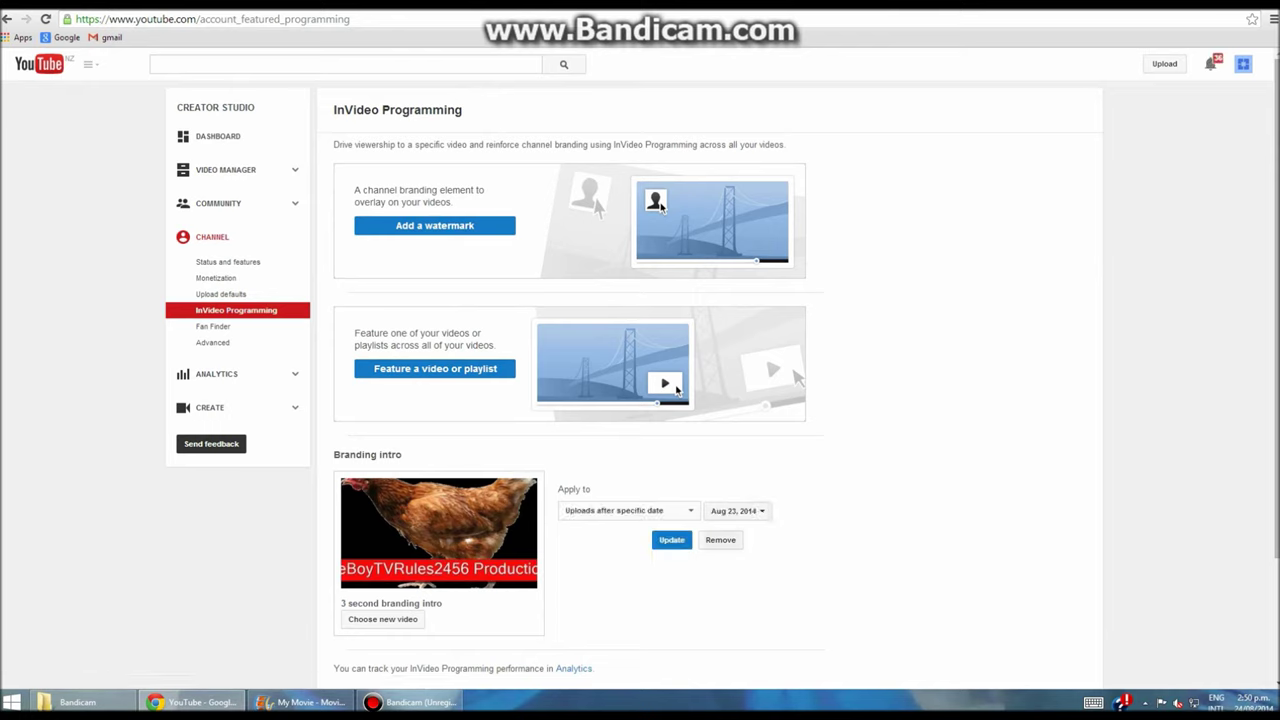